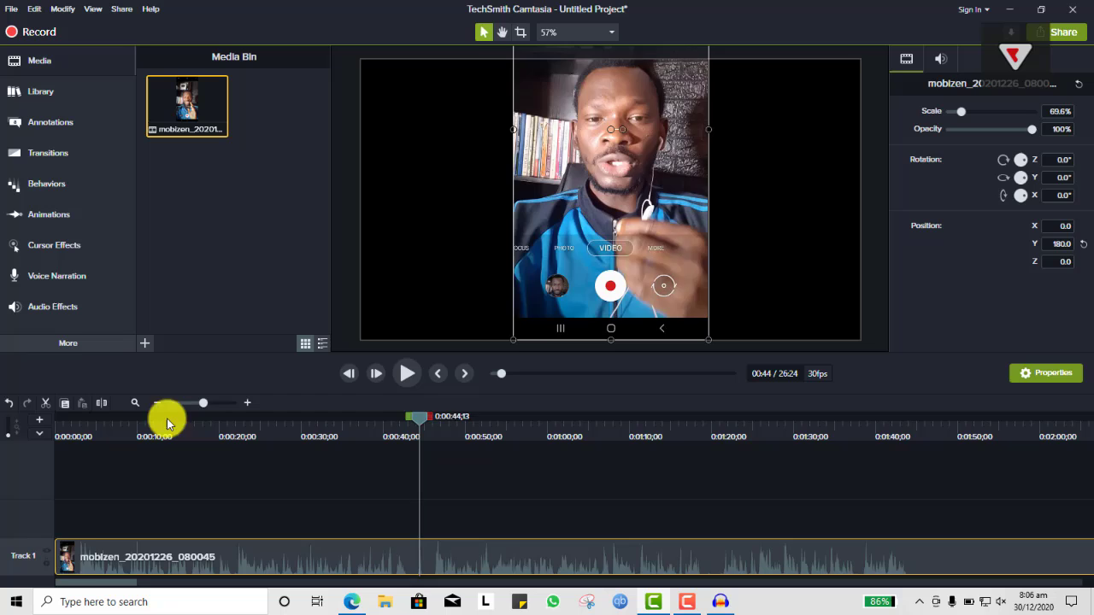
left_click(58, 425)
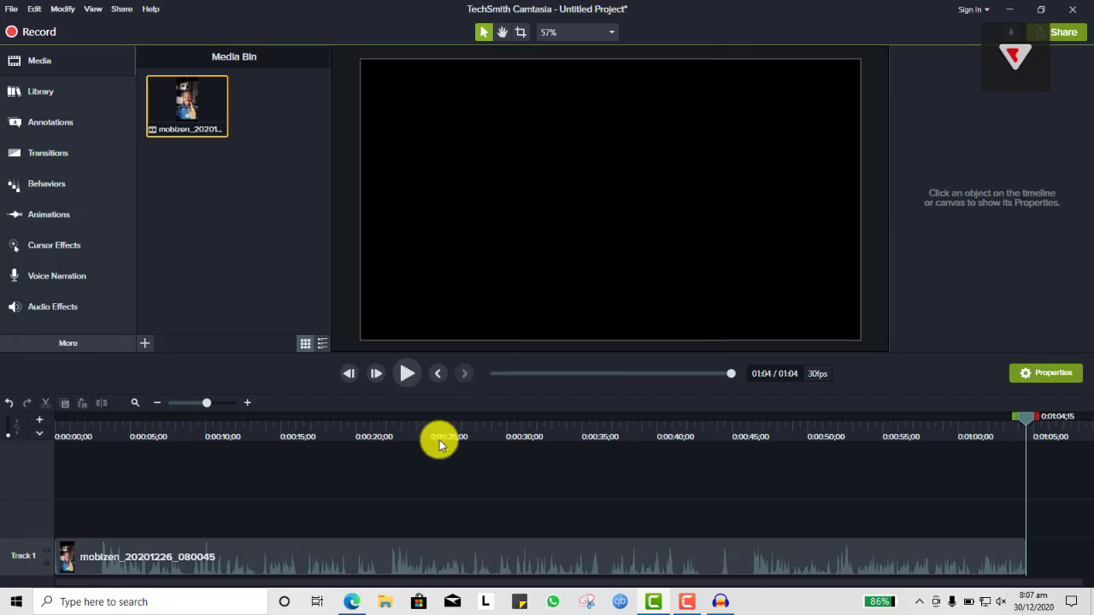
left_click(552, 430)
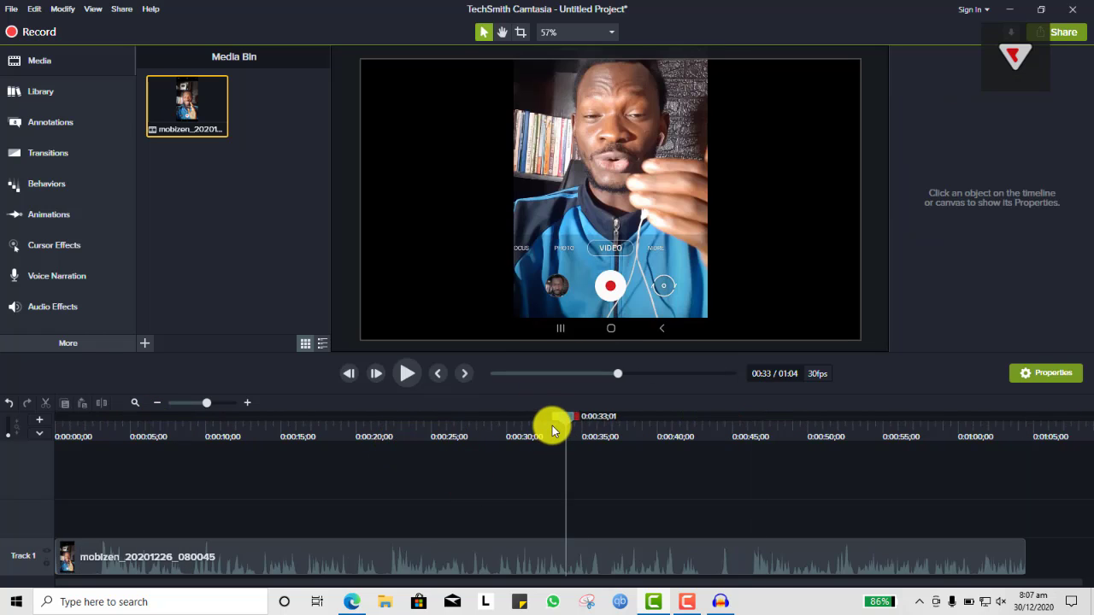
left_click(412, 558)
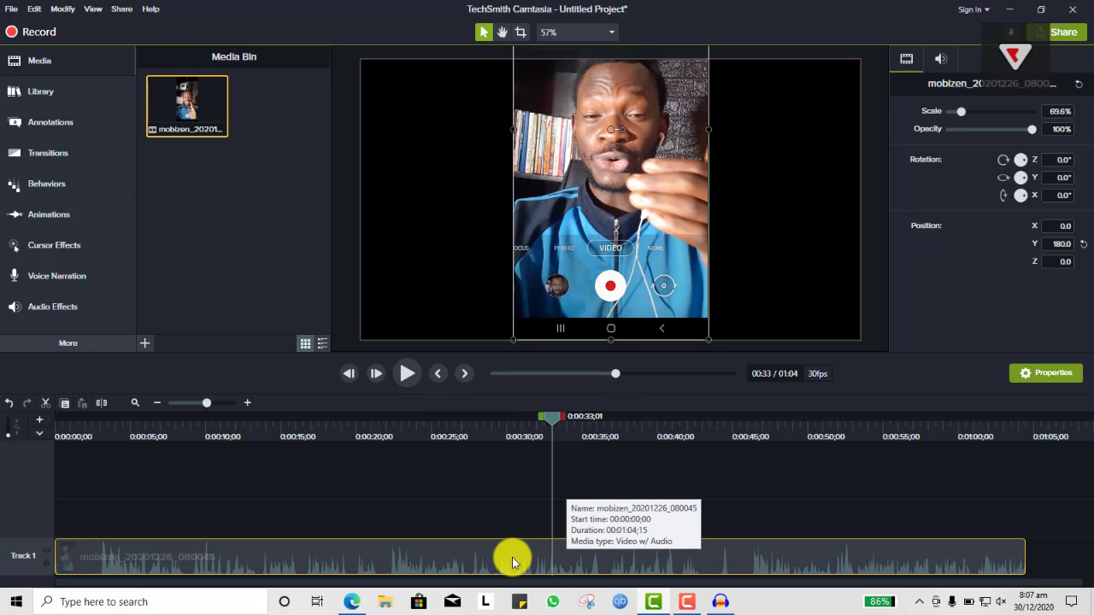
right_click(389, 556)
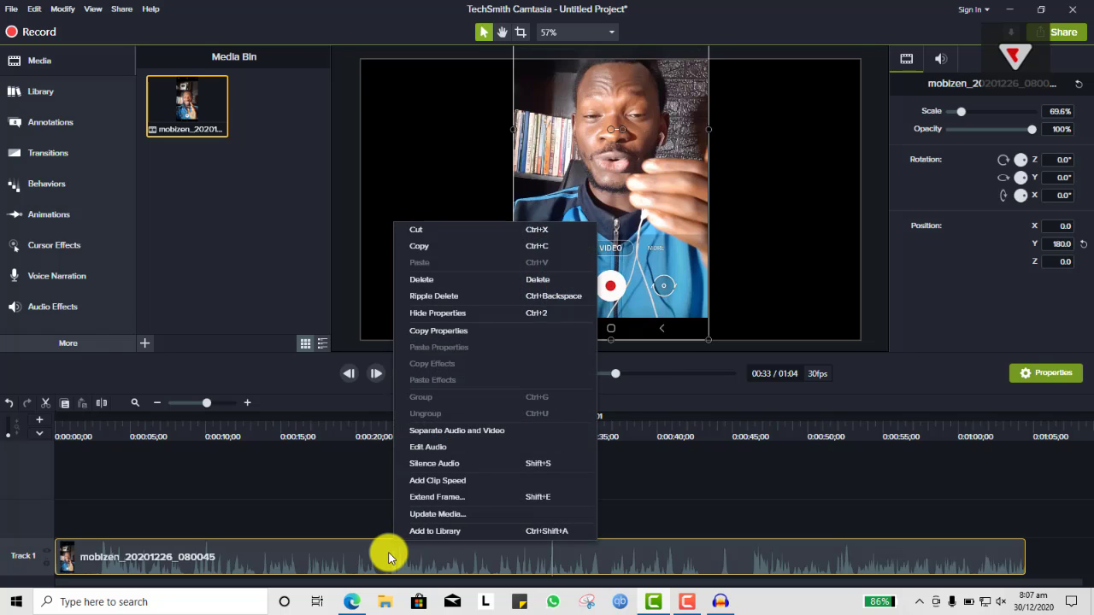
left_click(345, 461)
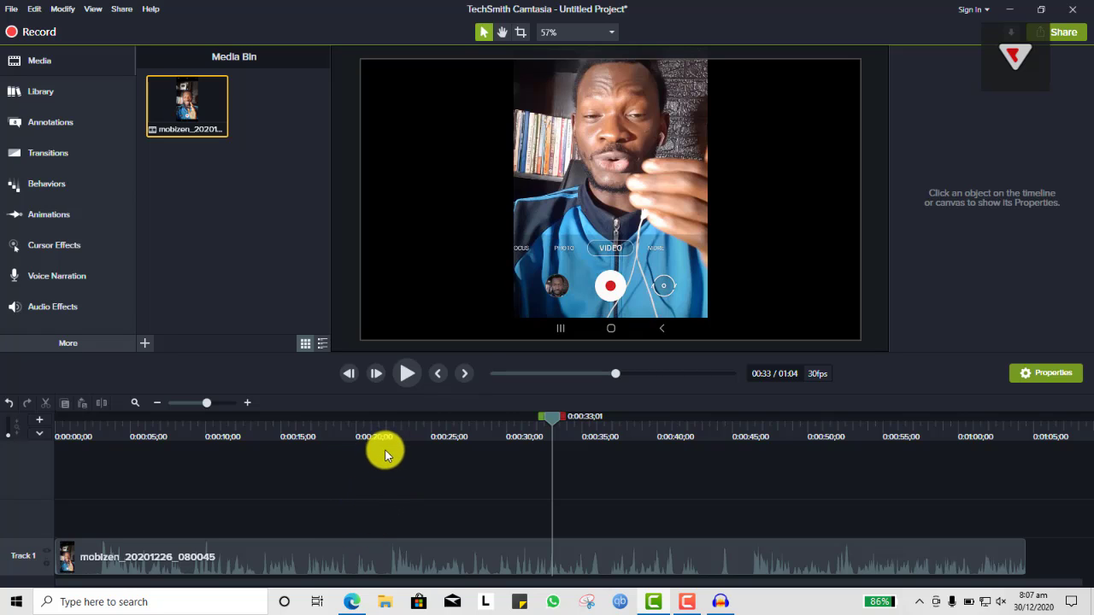
left_click(419, 549)
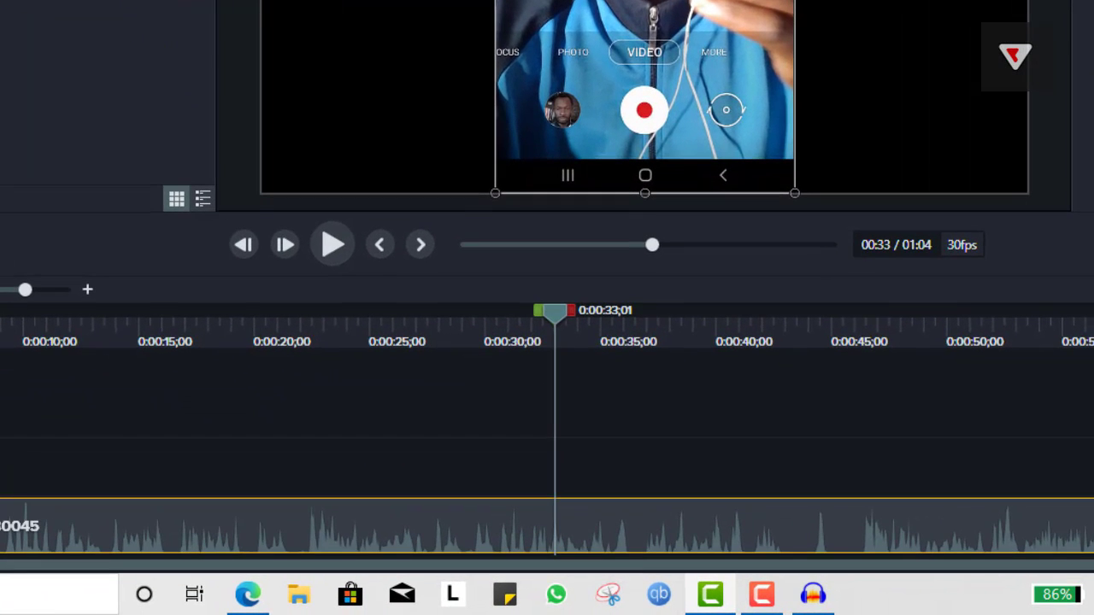
- Separate the clip's audio onto Track 2, then mute and unmute both tracks to check them
right_click(342, 524)
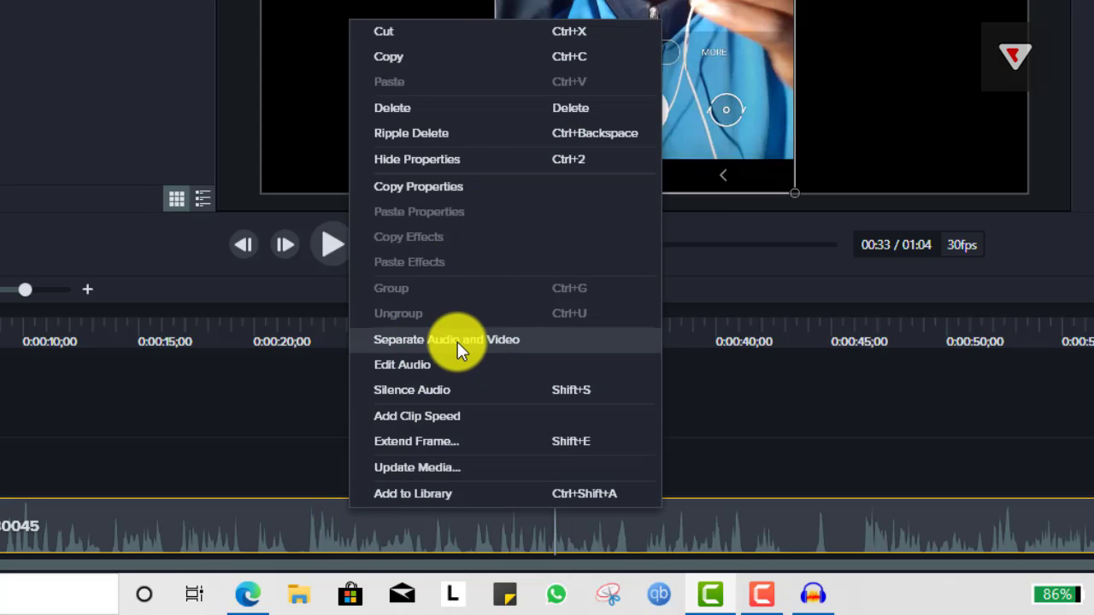
left_click(459, 342)
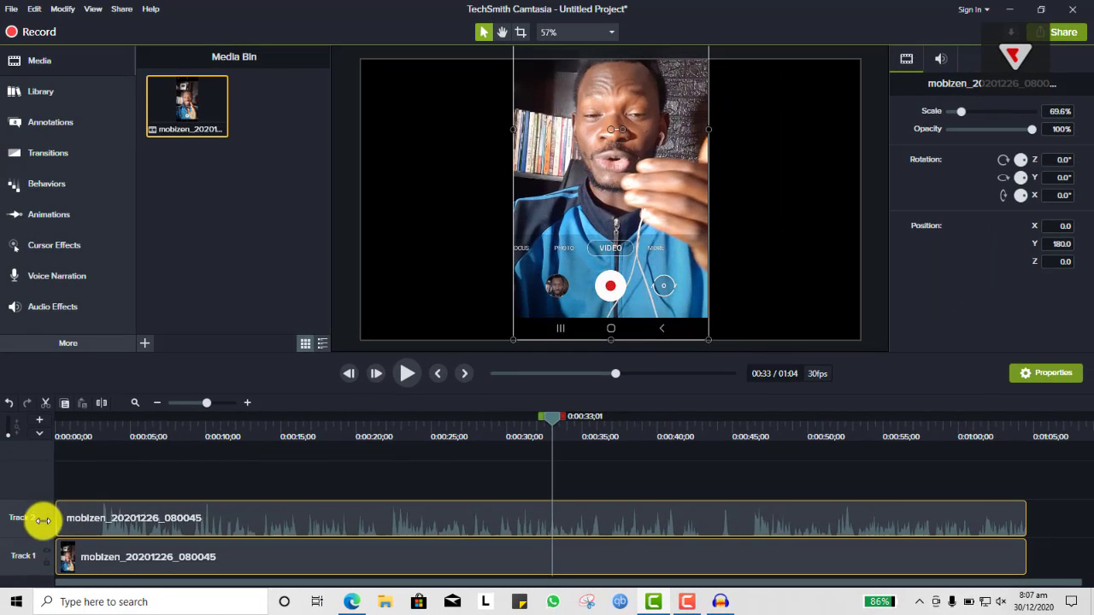
left_click(37, 518)
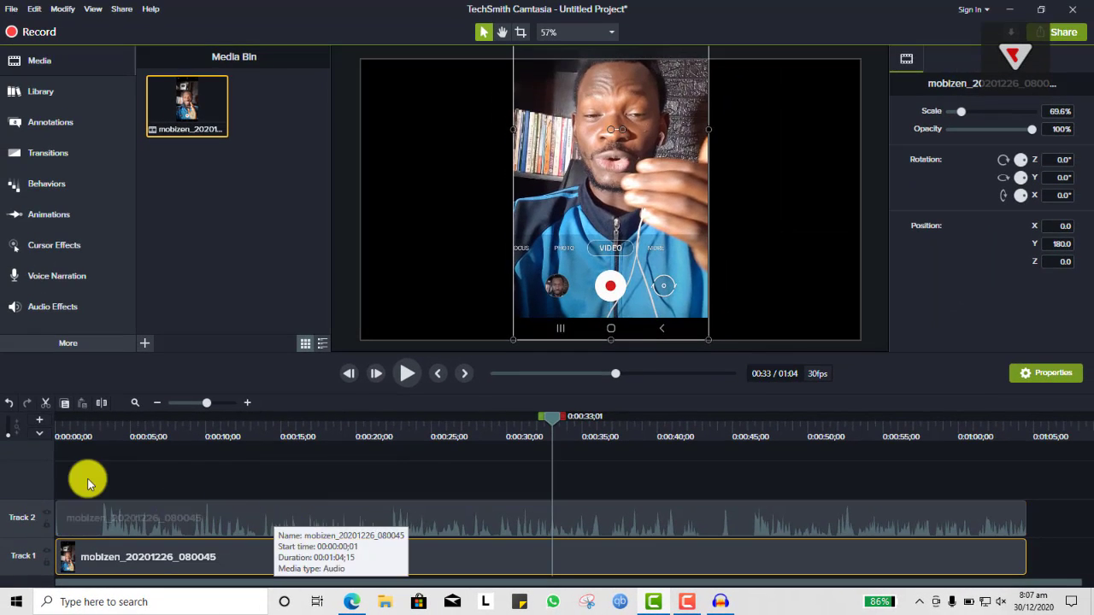
left_click(47, 523)
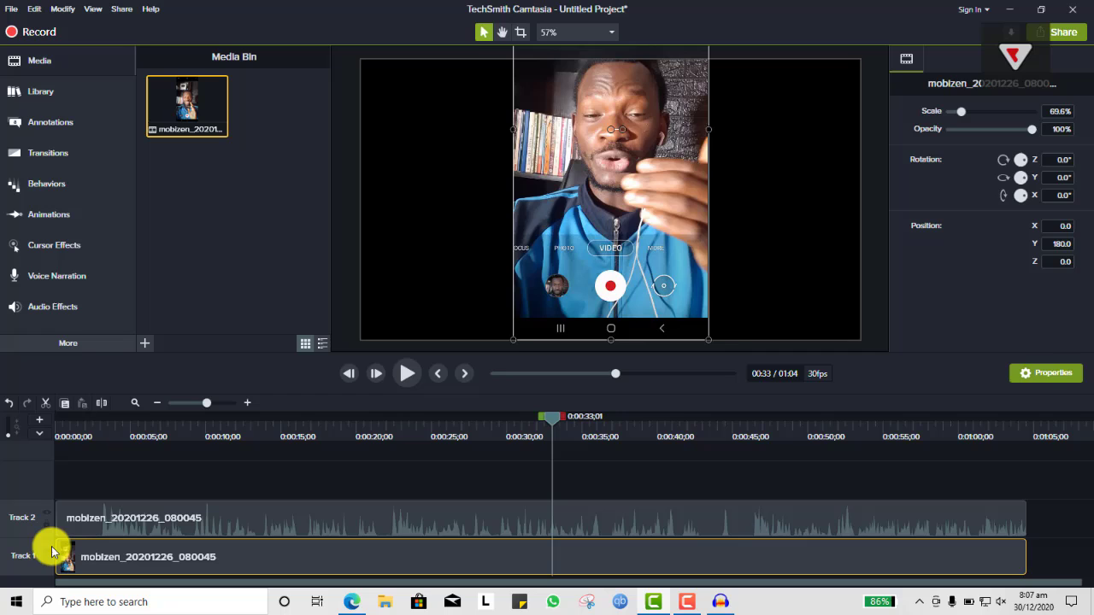
left_click(47, 555)
left_click(47, 555)
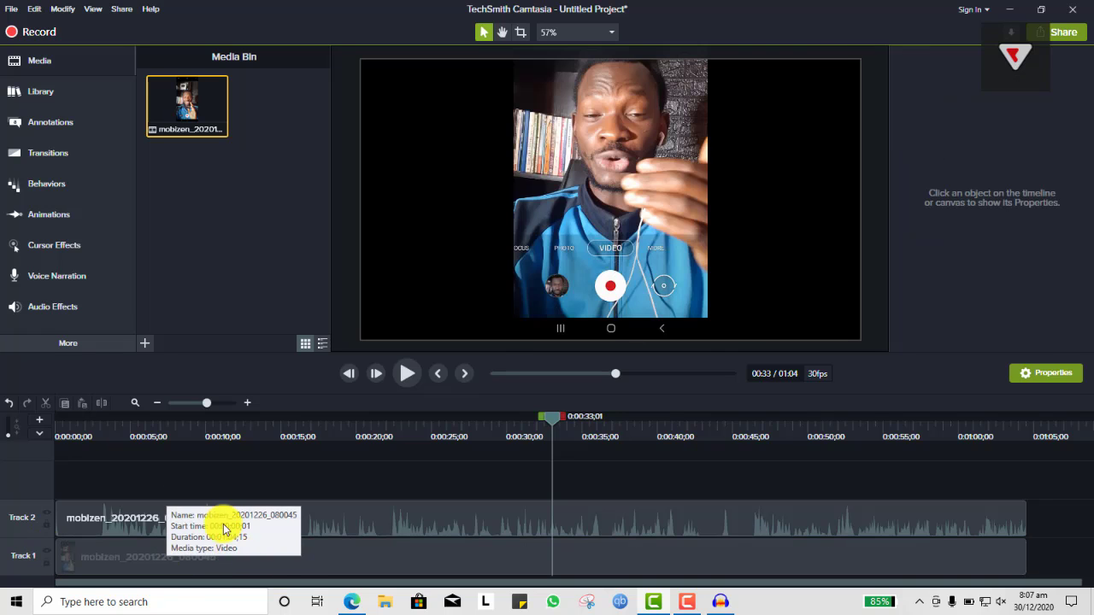
- Select the Track 2 audio clip and minimise Camtasia
left_click(321, 511)
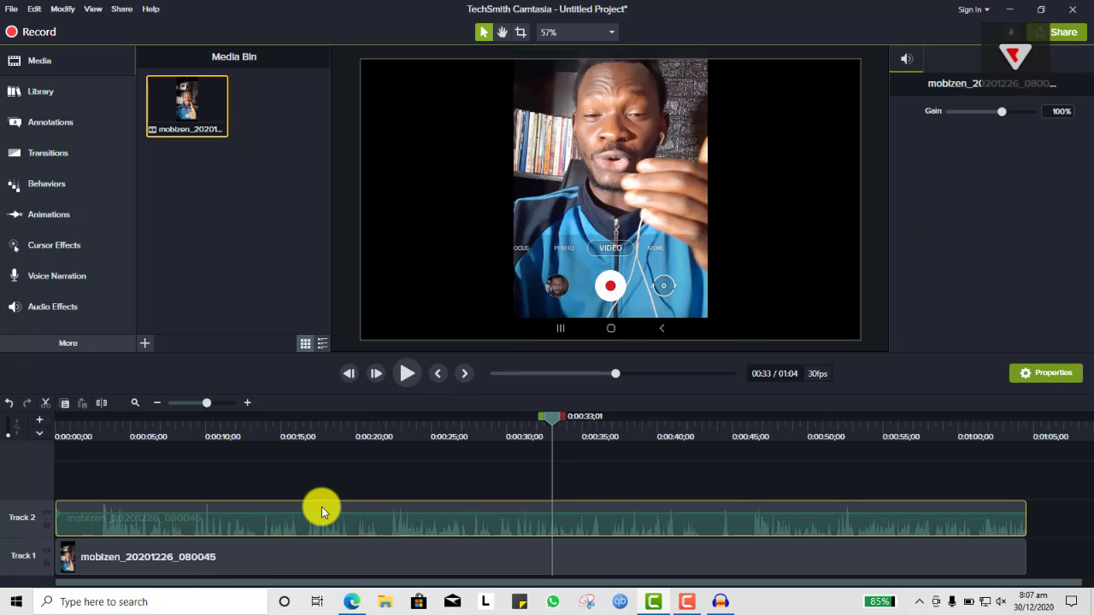
left_click(122, 9)
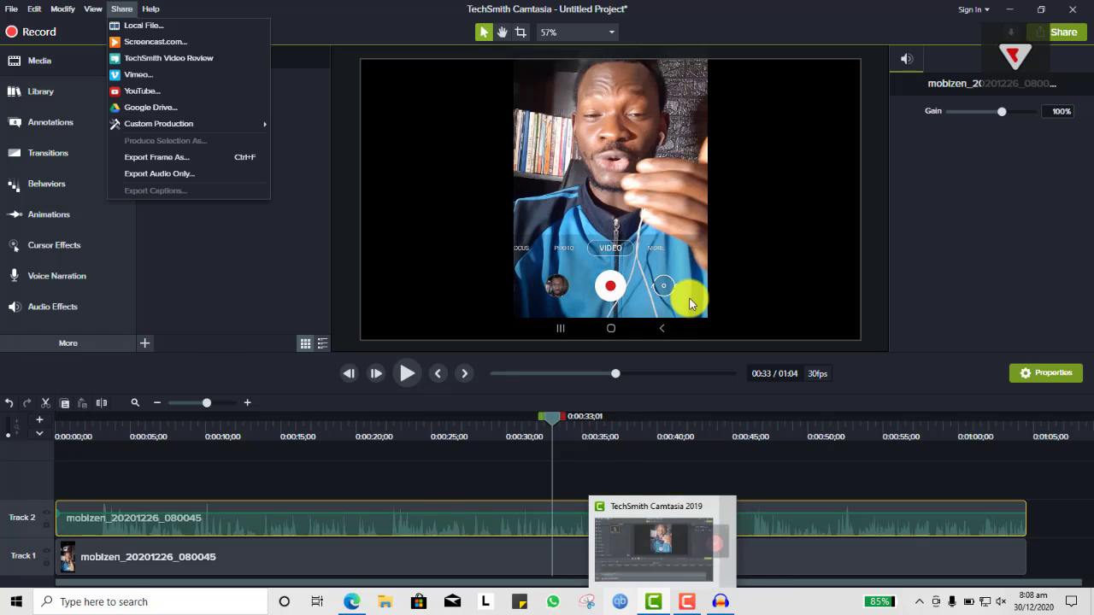
left_click(1010, 9)
- Minimise Audacity and bring the Camtasia project back from the taskbar
left_click(1023, 9)
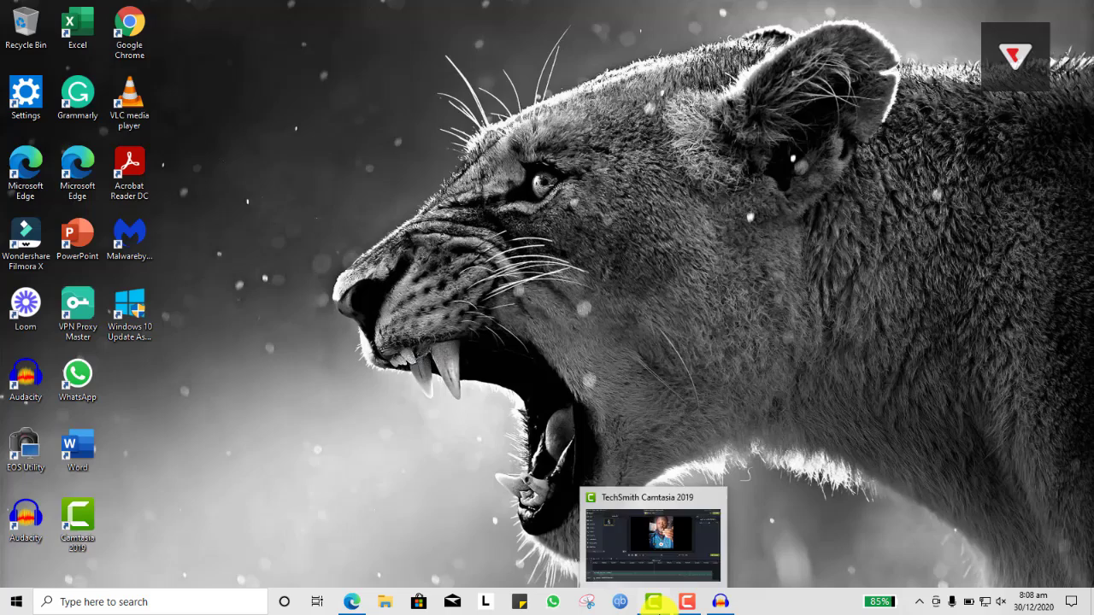
left_click(655, 603)
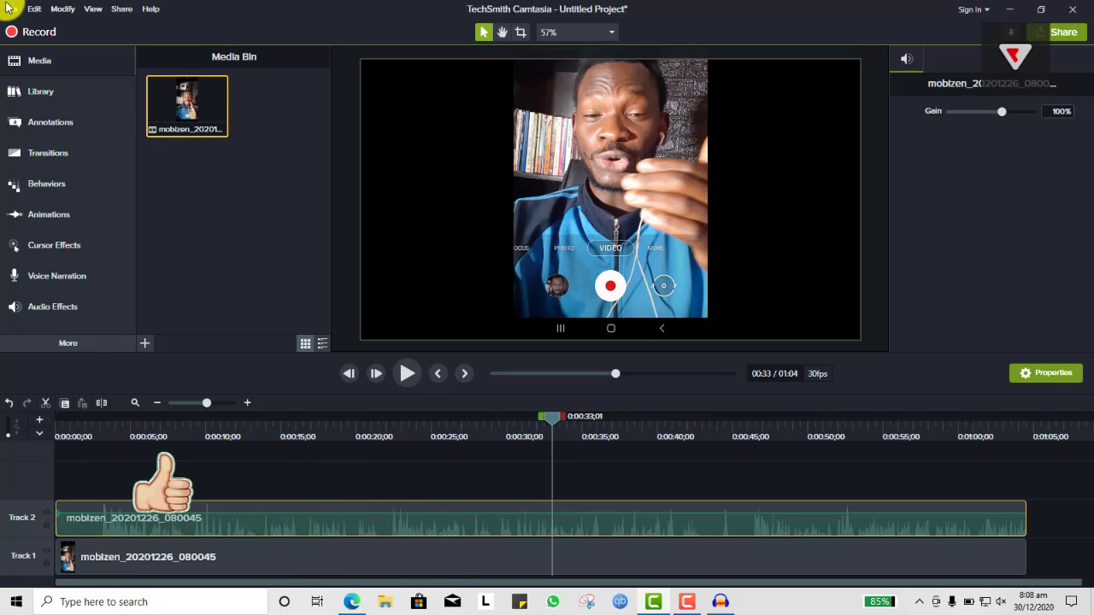
- Export the audio only as a Wave file named 'test audio' into Documents\Camtasia
left_click(119, 10)
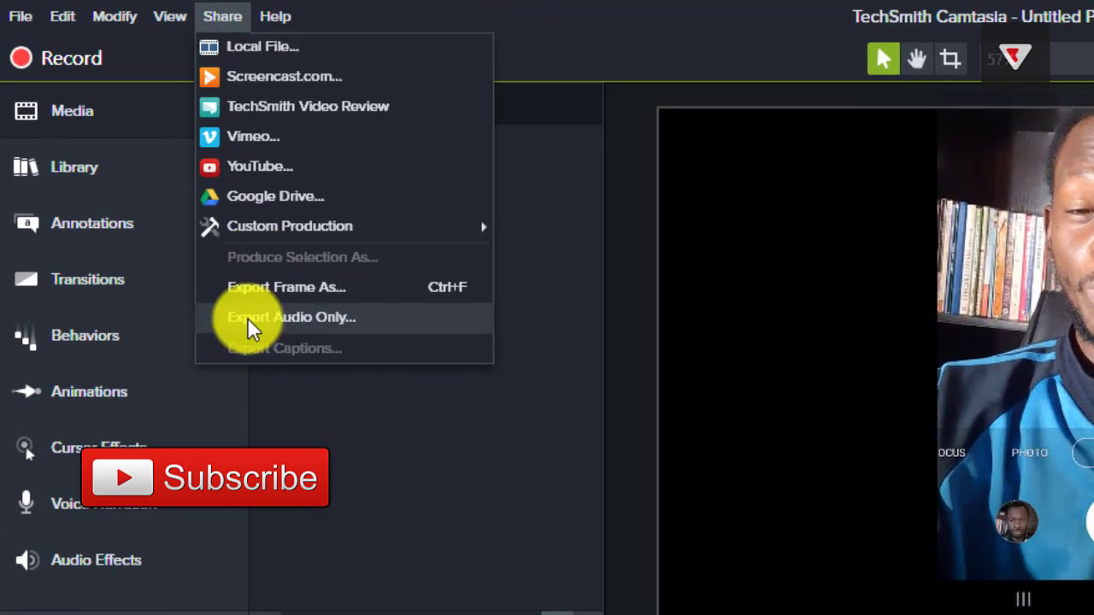
left_click(294, 321)
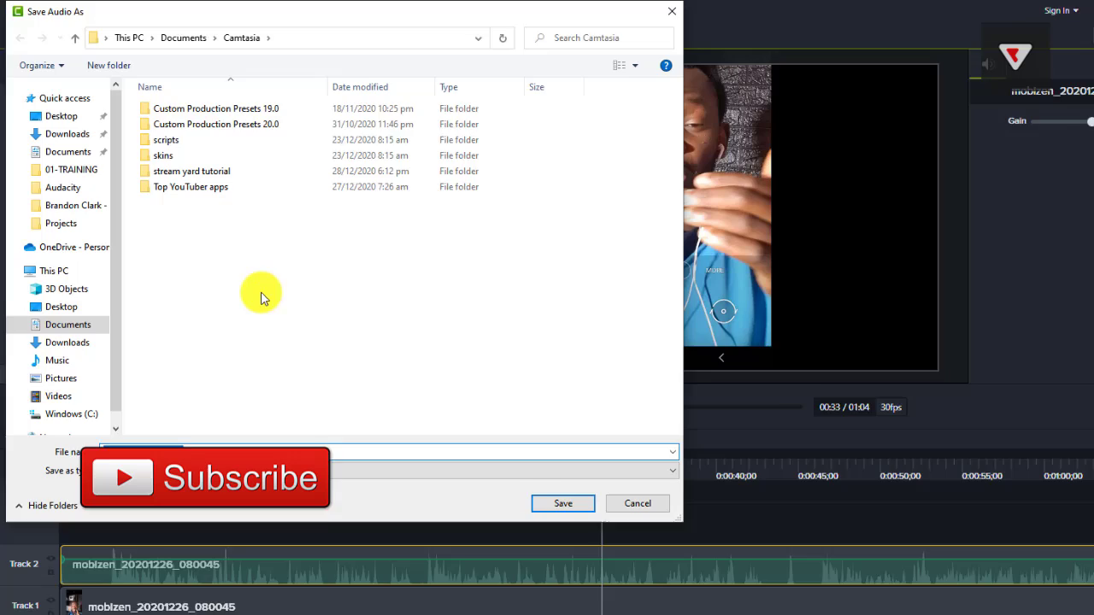
type("te")
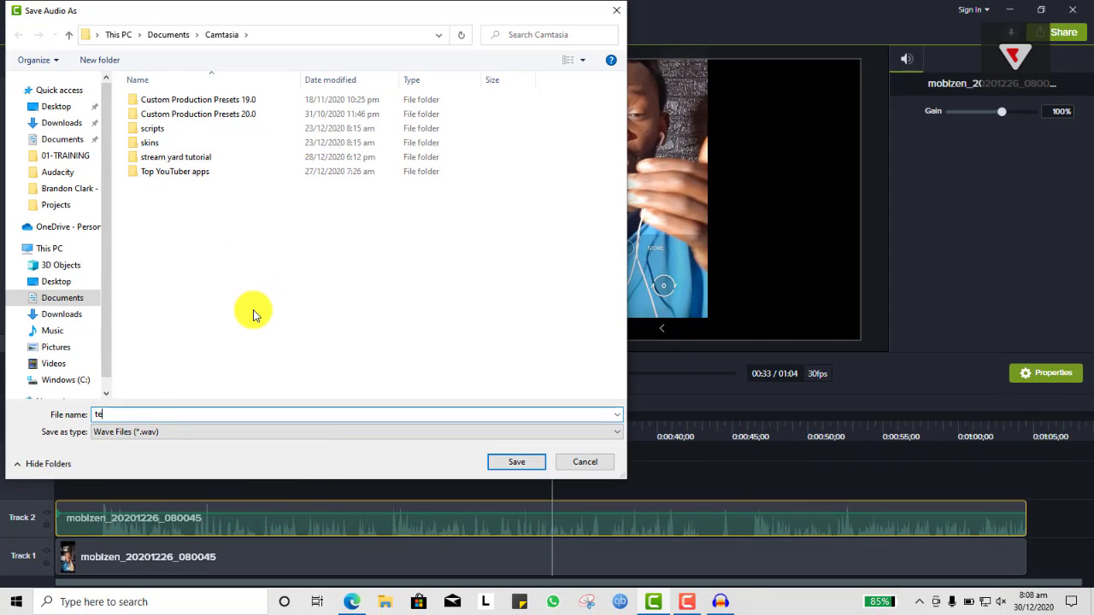
type("st audio")
left_click(522, 465)
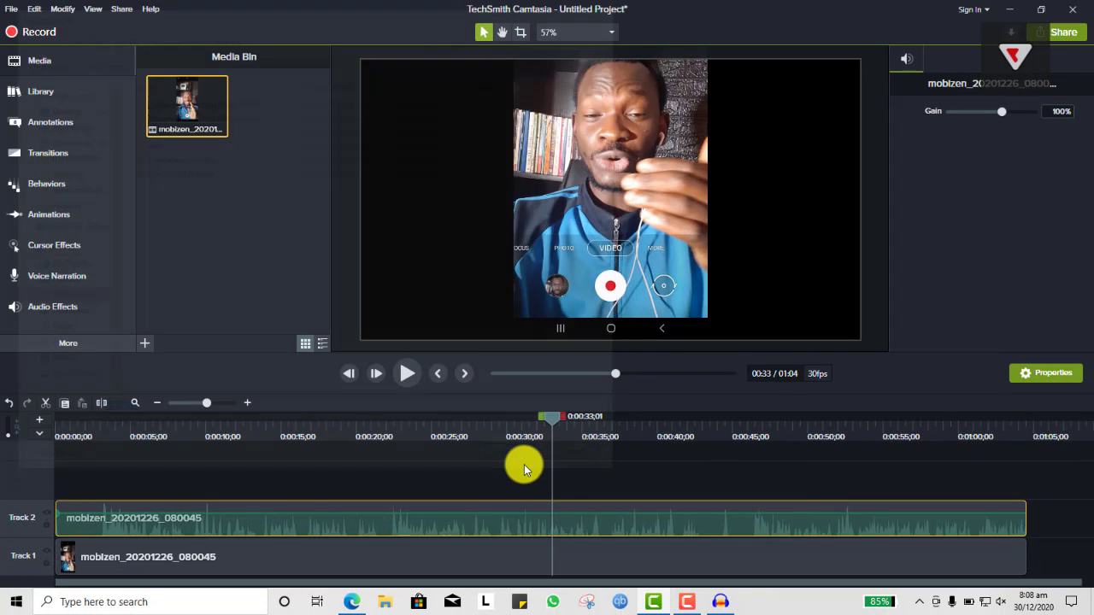
- Minimise Camtasia, move the Audacity desktop icon, and open Audacity's official download page in Edge
left_click(1015, 10)
left_click_drag(22, 519, 728, 200)
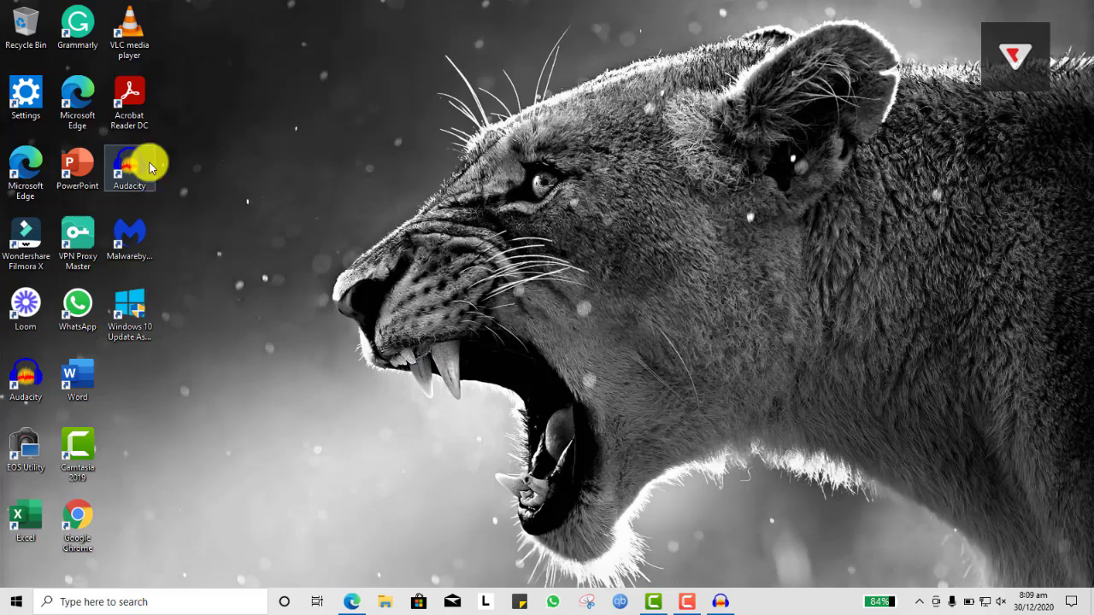
left_click(346, 607)
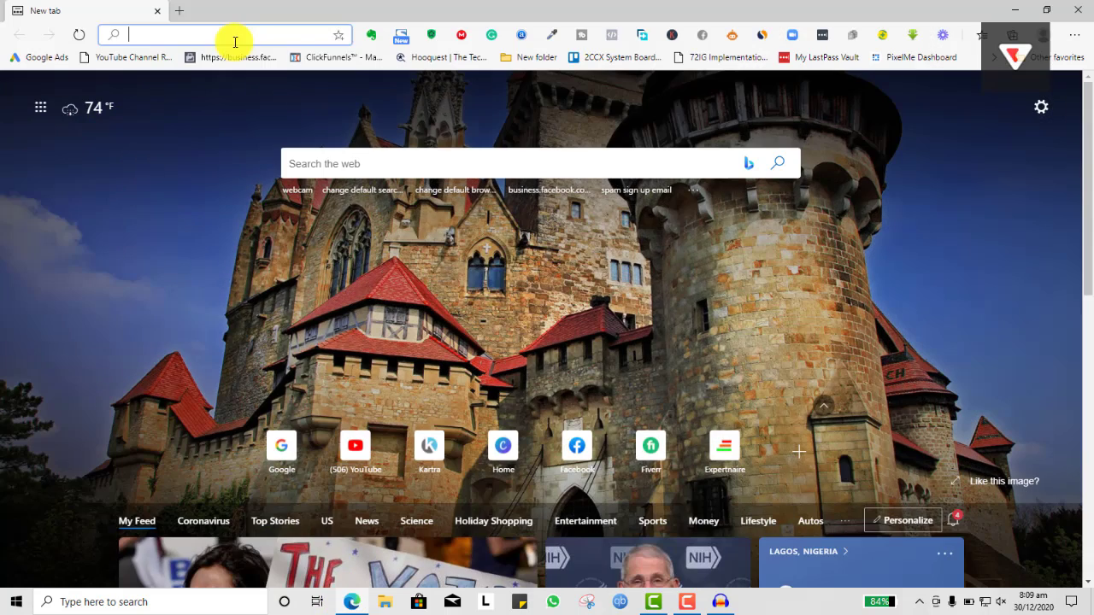
type("goo")
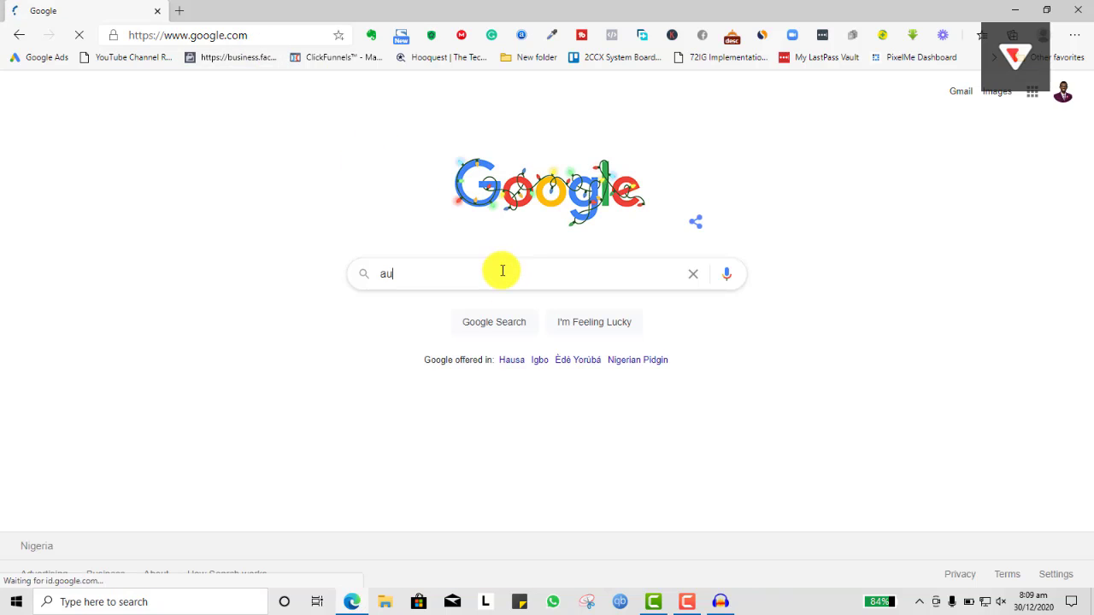
type("dav")
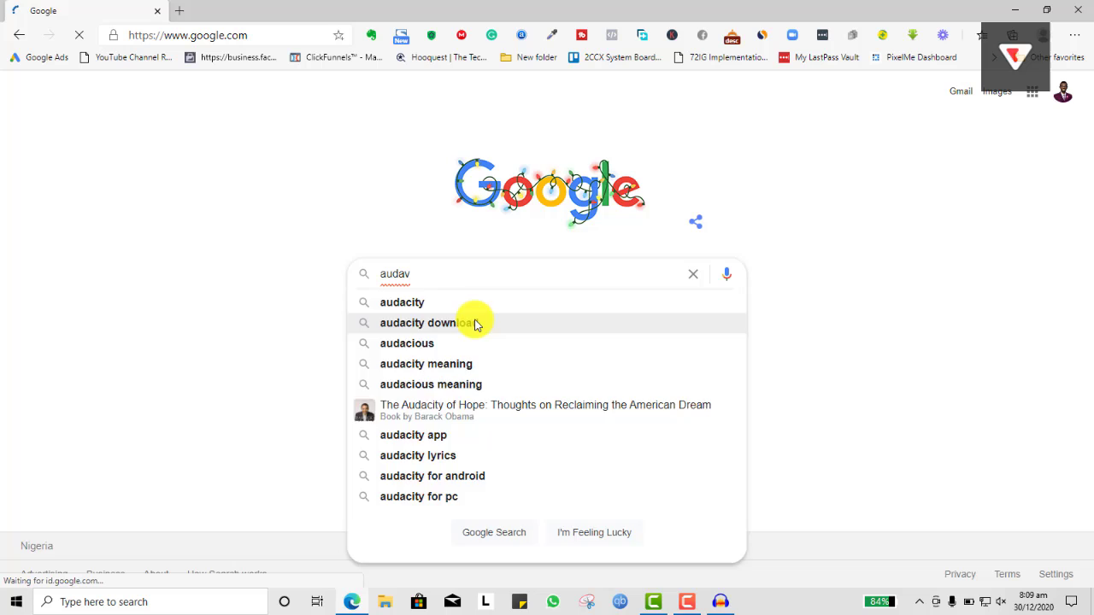
left_click(475, 324)
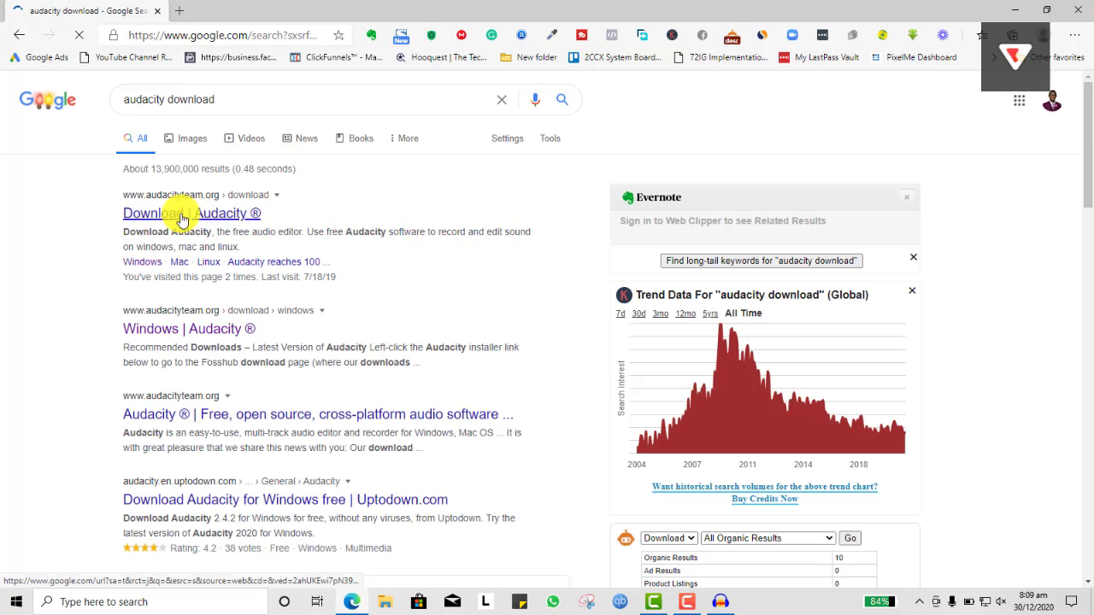
left_click(182, 221)
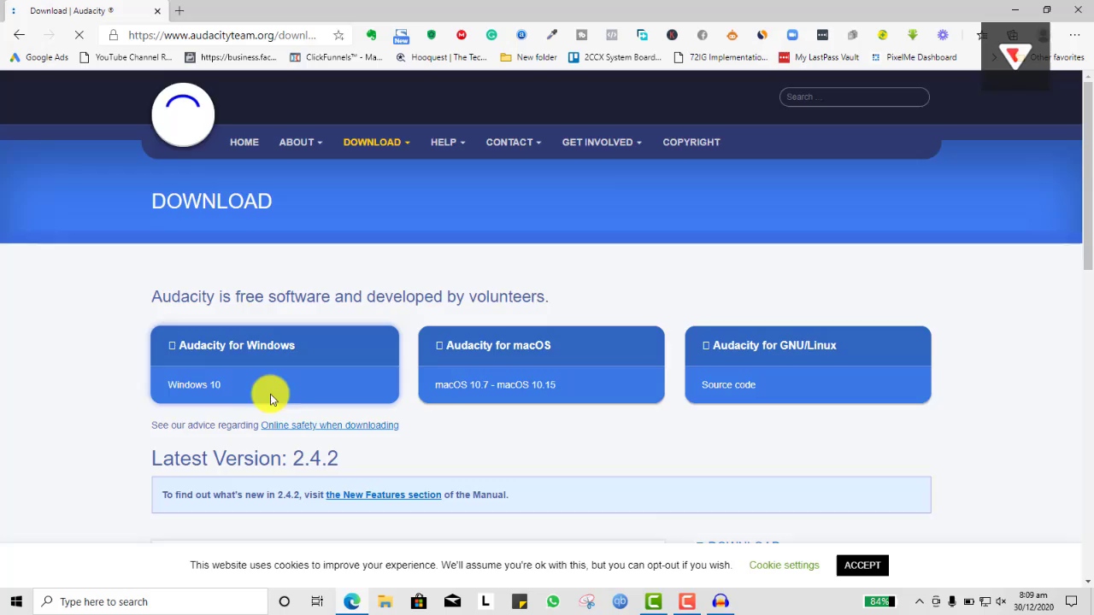
- Scroll through the download page showing version 2.4.2, then minimise Edge
scroll(764, 317, "down", 3)
scroll(976, 355, "down", 8)
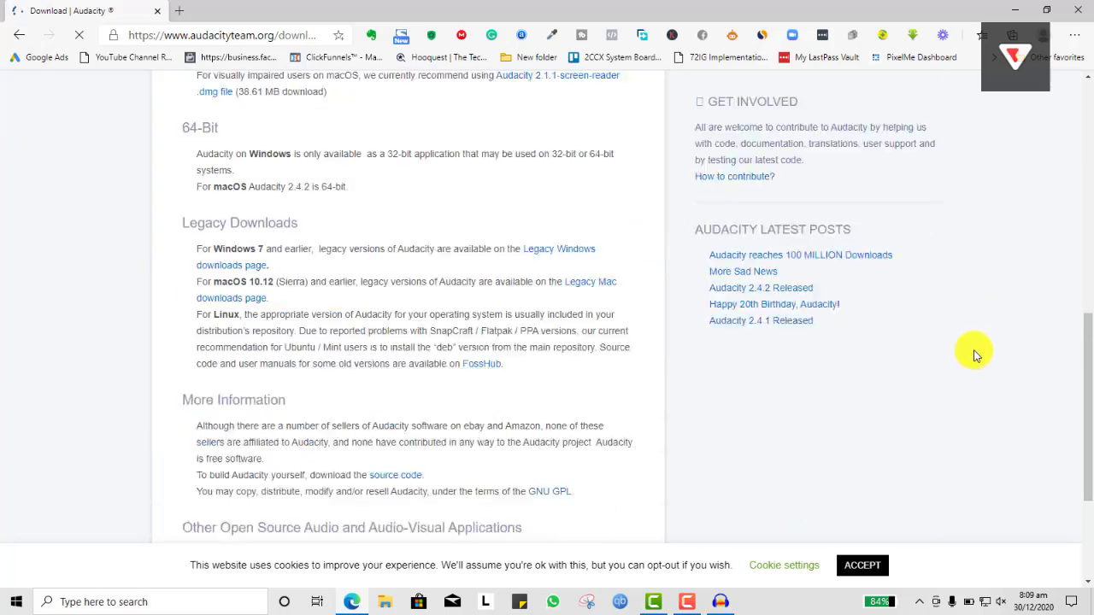
scroll(974, 350, "down", 3)
left_click(1017, 9)
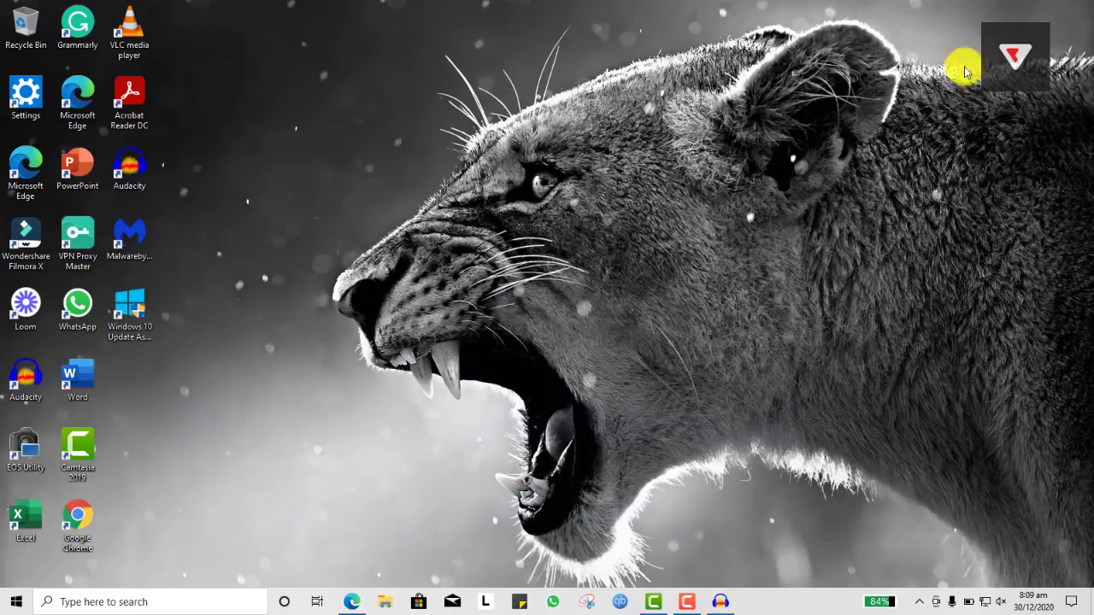
- Import test audio.wav from the Camtasia folder into Audacity via File > Import > Audio
left_click(716, 603)
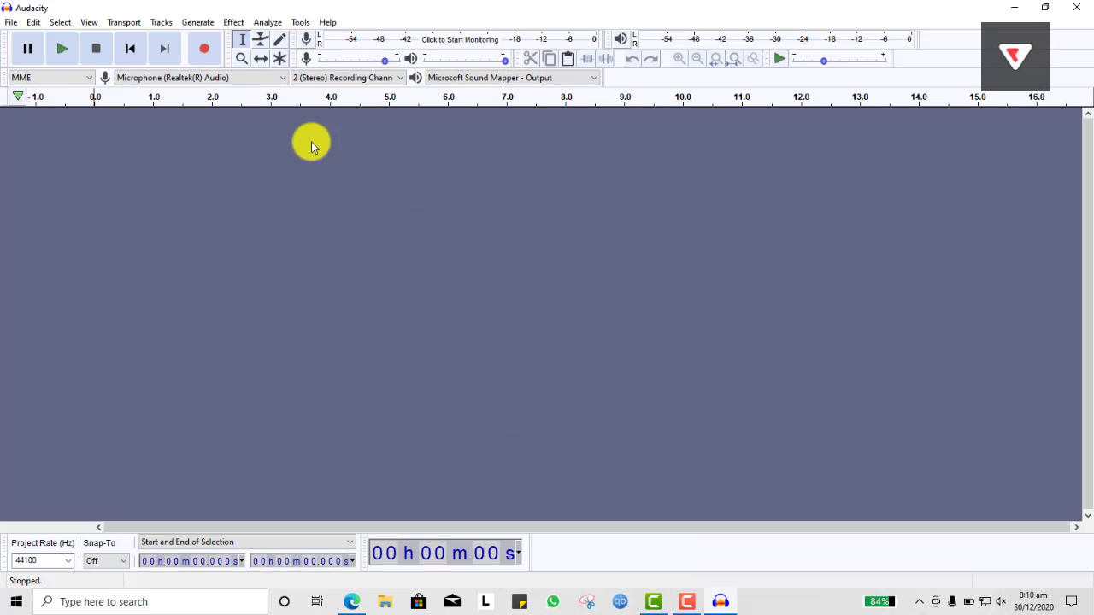
left_click(12, 24)
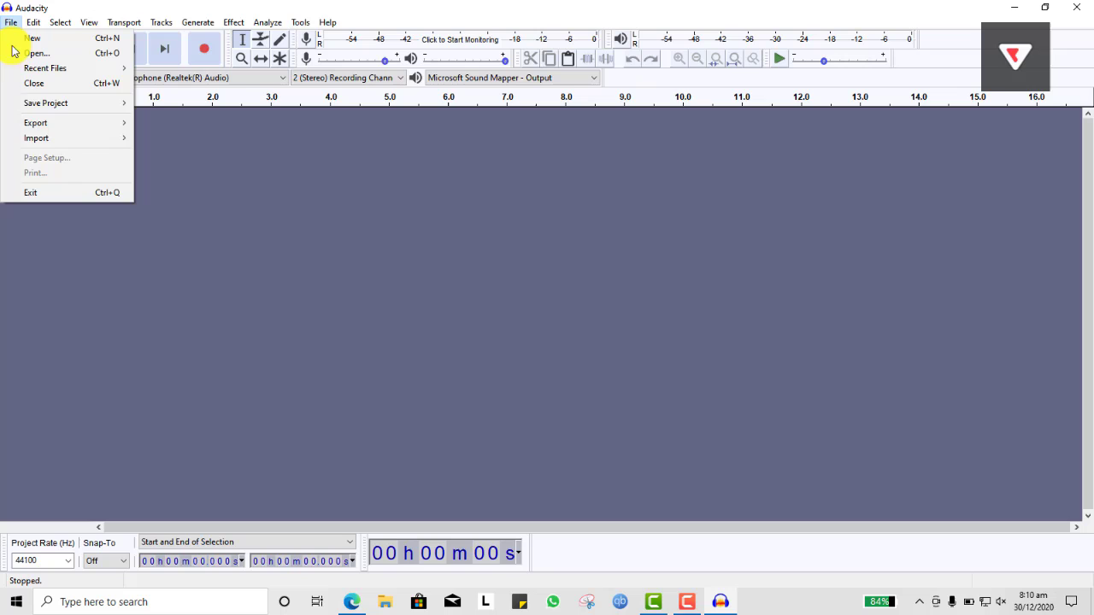
mouse_move(85, 142)
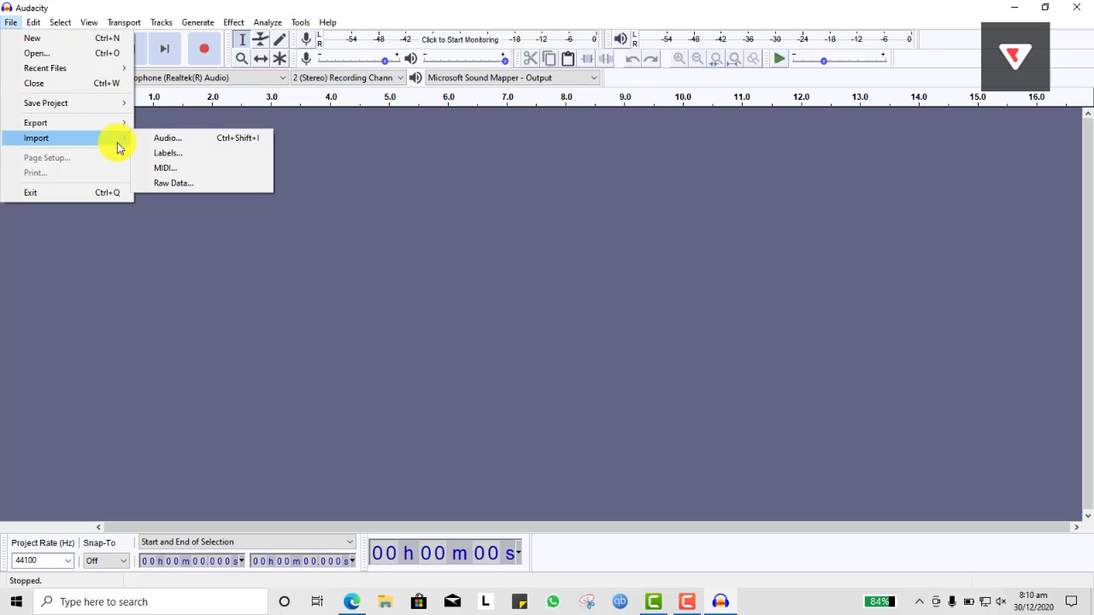
left_click(164, 140)
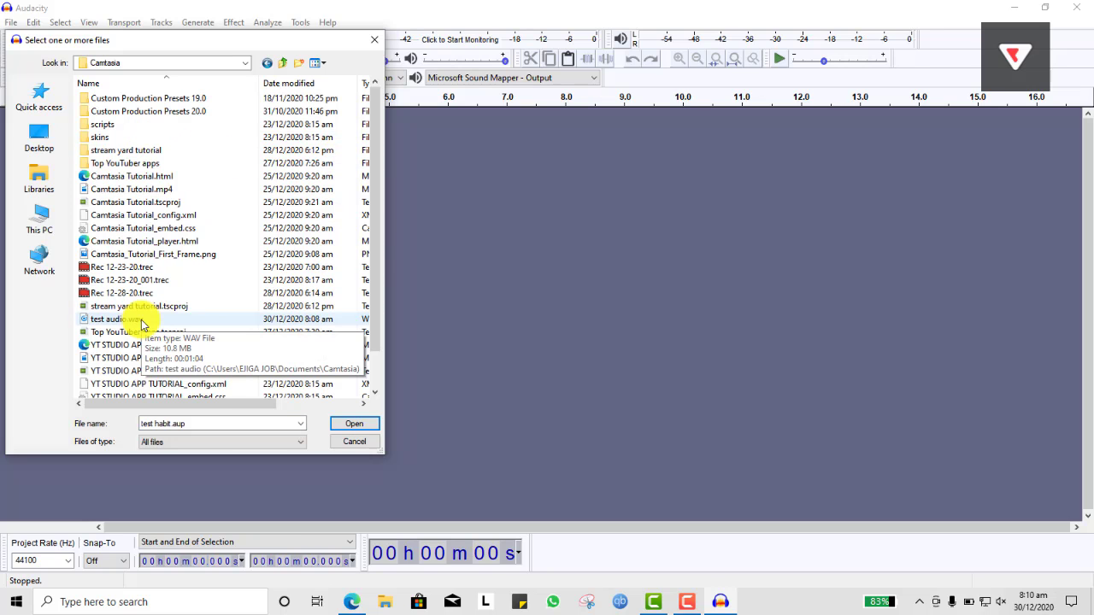
double_click(141, 319)
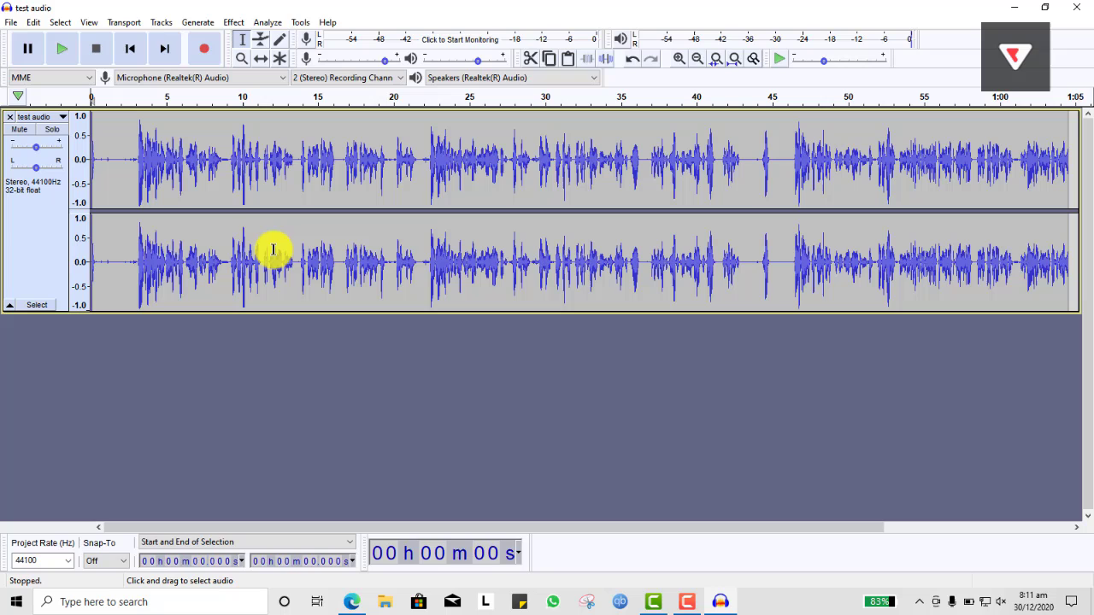
- Normalize the whole test audio track to -1.0 dB peak with DC offset removed, then deselect
left_click(233, 23)
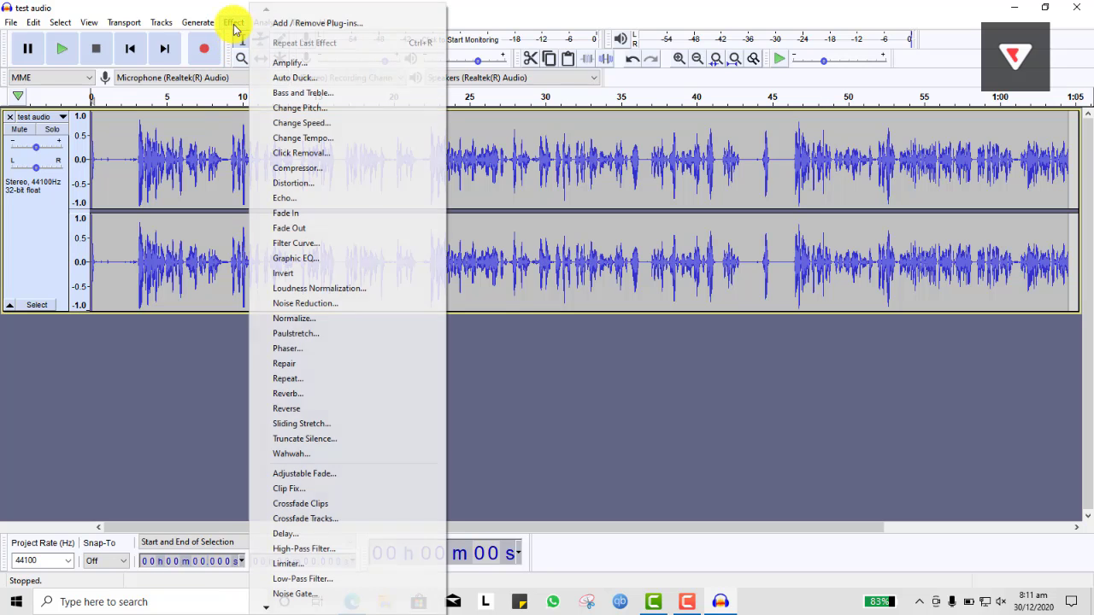
left_click(525, 373)
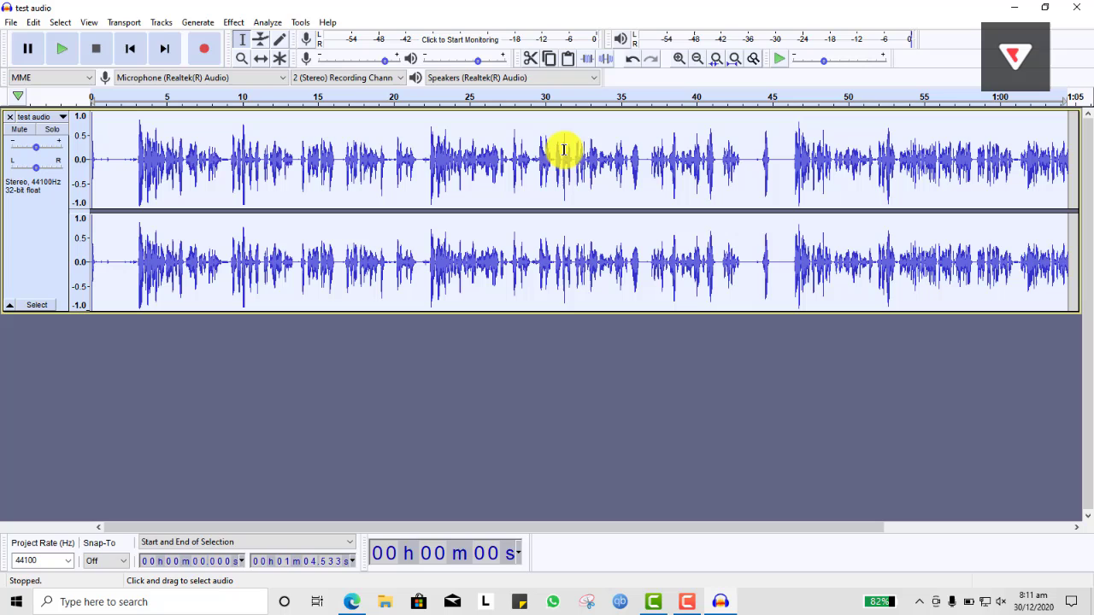
left_click(234, 23)
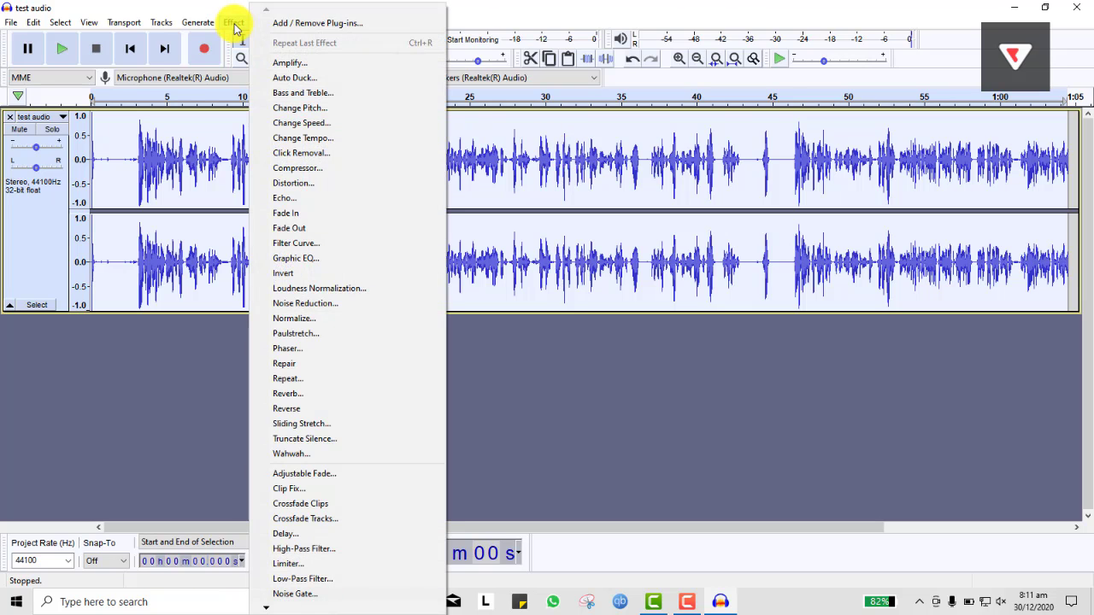
left_click(325, 321)
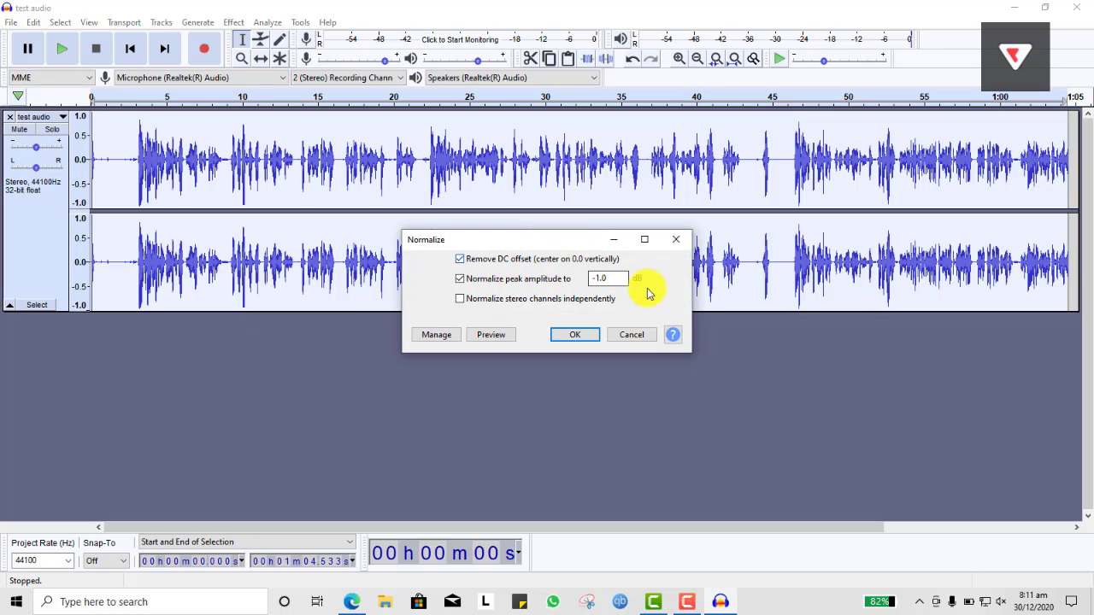
left_click(576, 335)
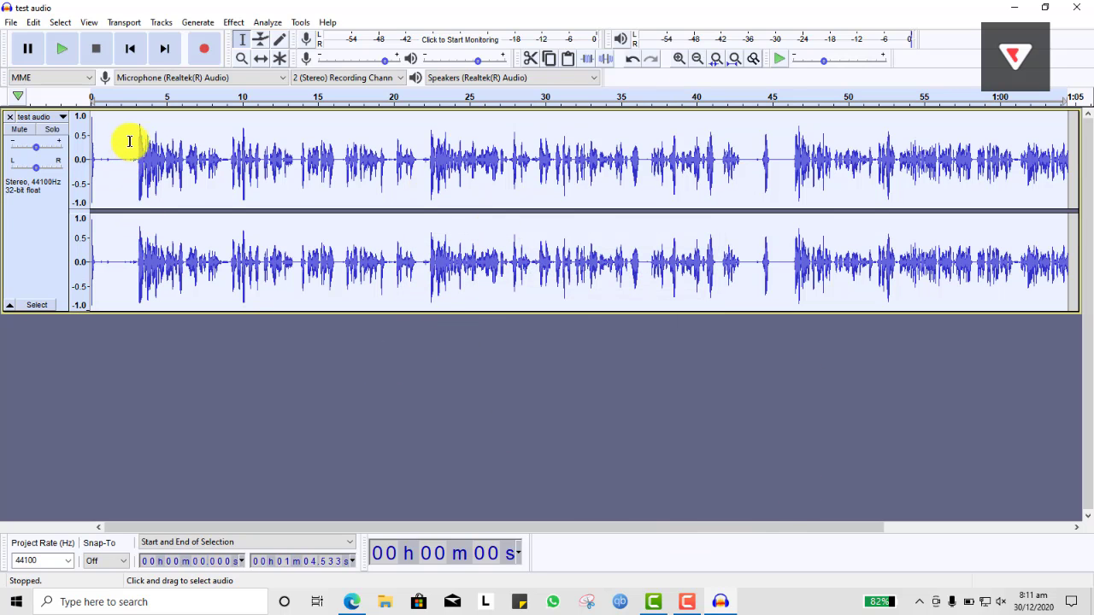
left_click_drag(786, 158, 362, 165)
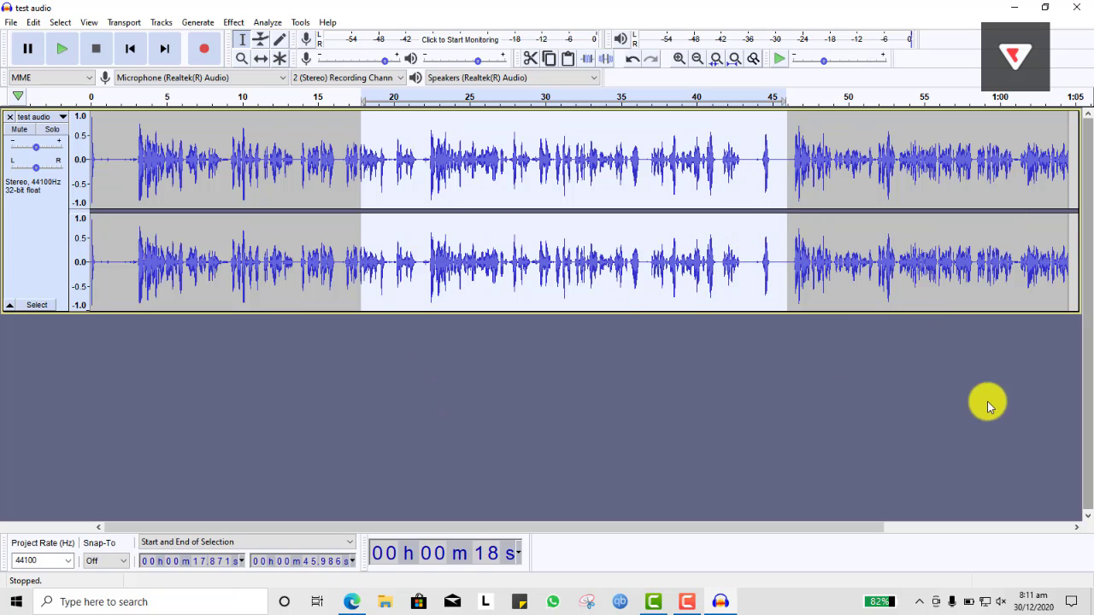
left_click(550, 256)
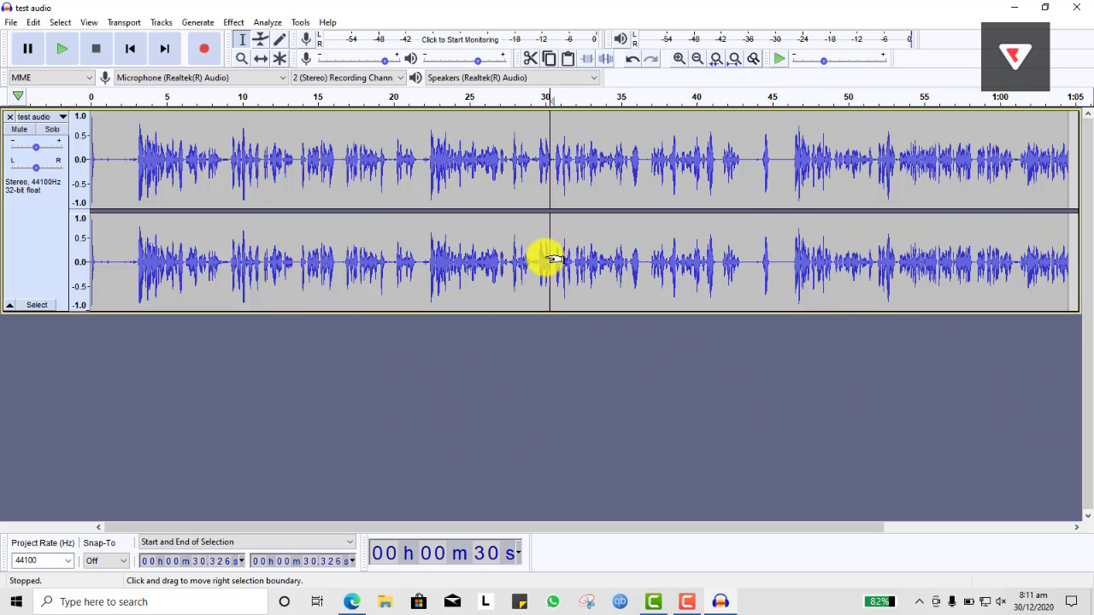
left_click(234, 23)
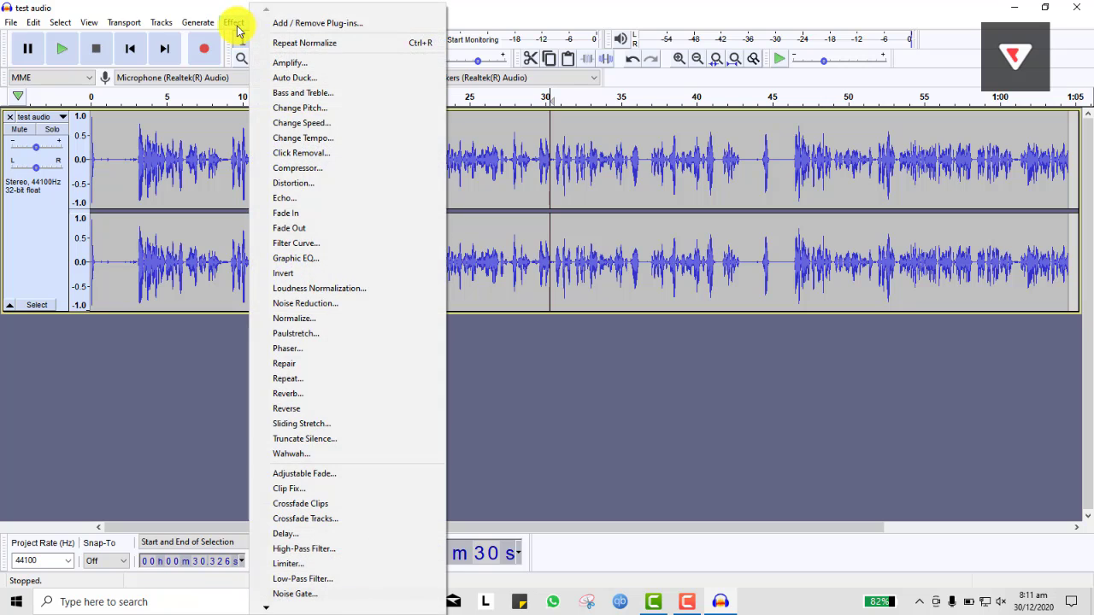
left_click(535, 385)
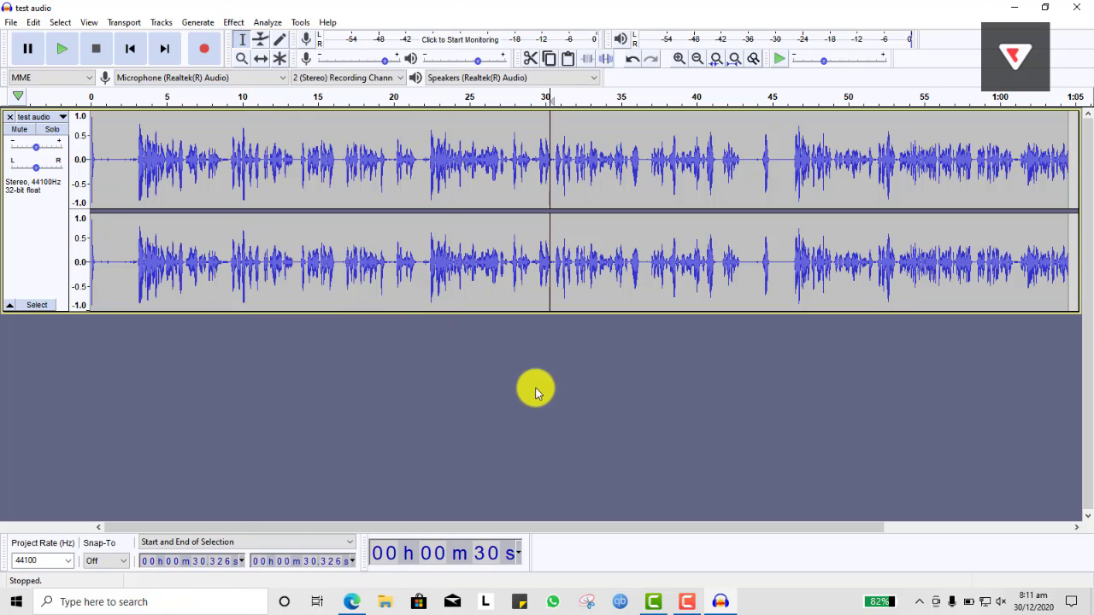
left_click(237, 26)
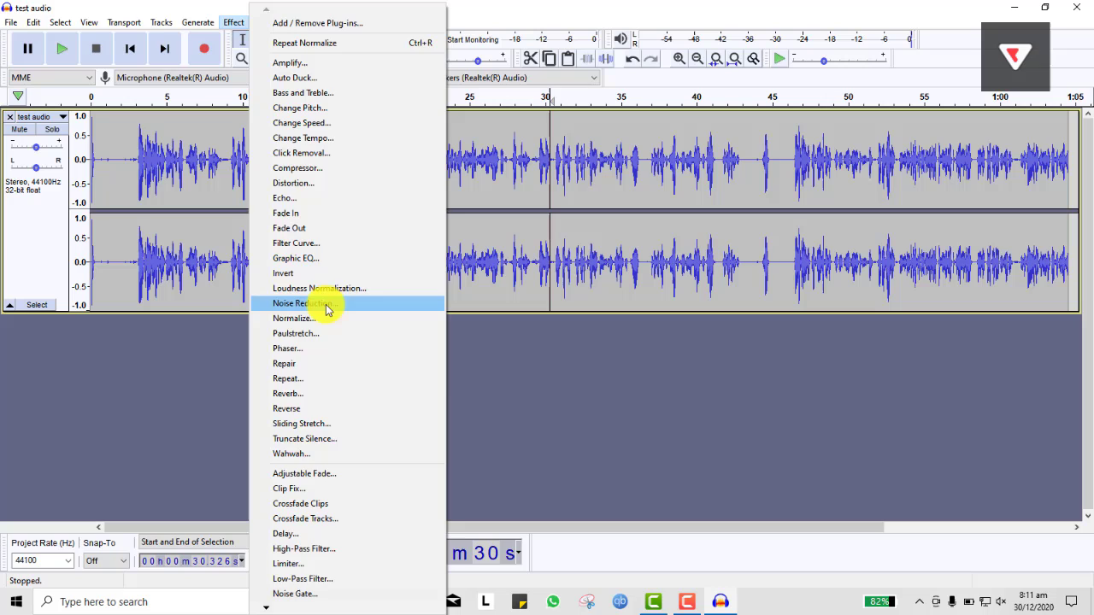
left_click(624, 385)
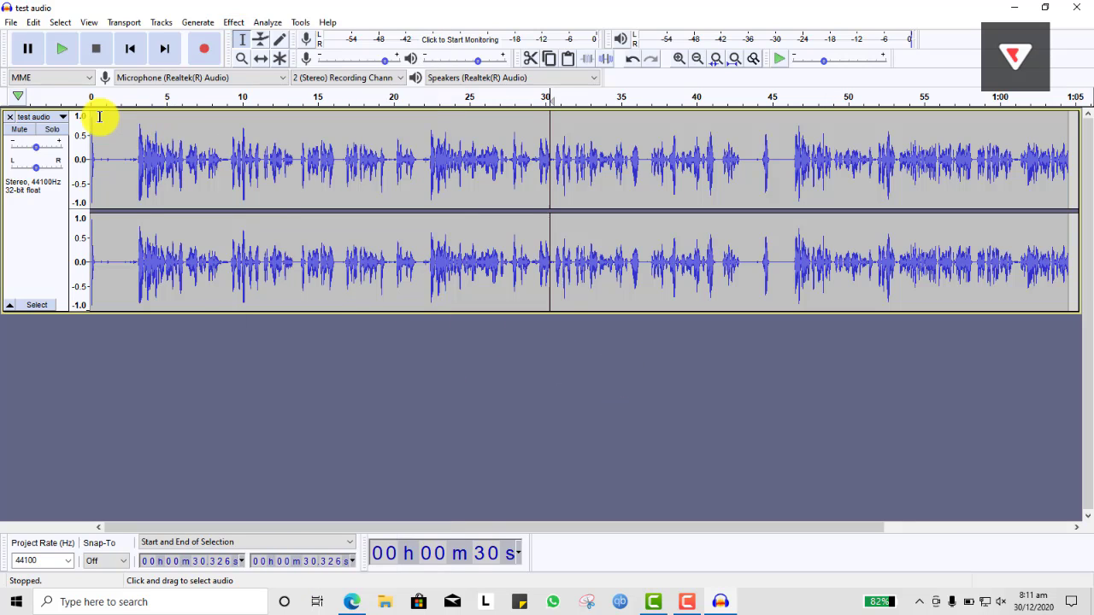
left_click_drag(100, 117, 132, 137)
left_click(144, 169)
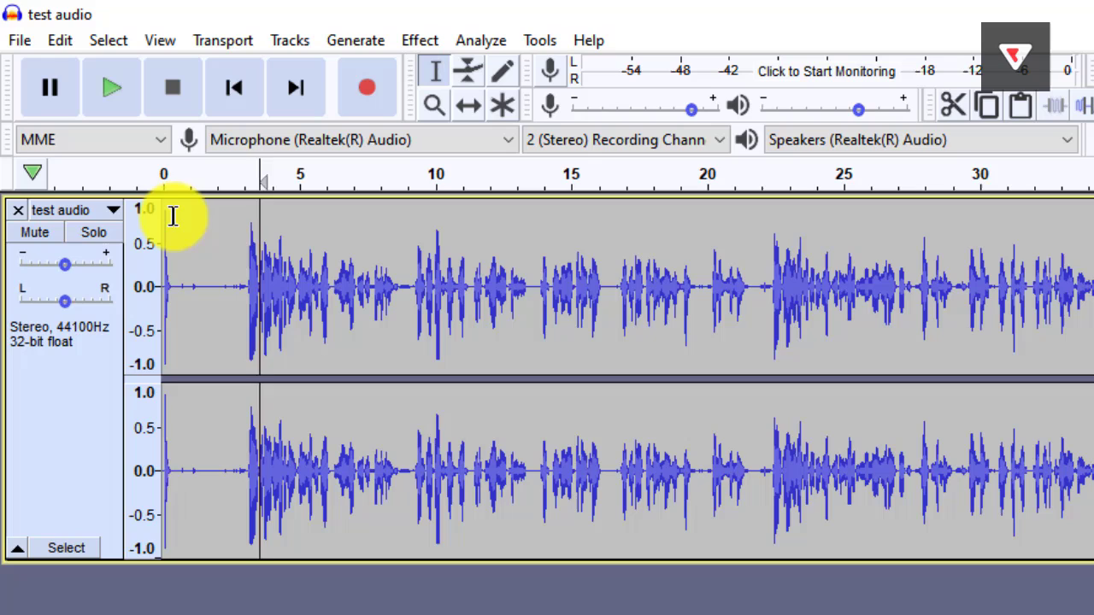
left_click_drag(97, 120, 131, 131)
left_click_drag(234, 235, 239, 237)
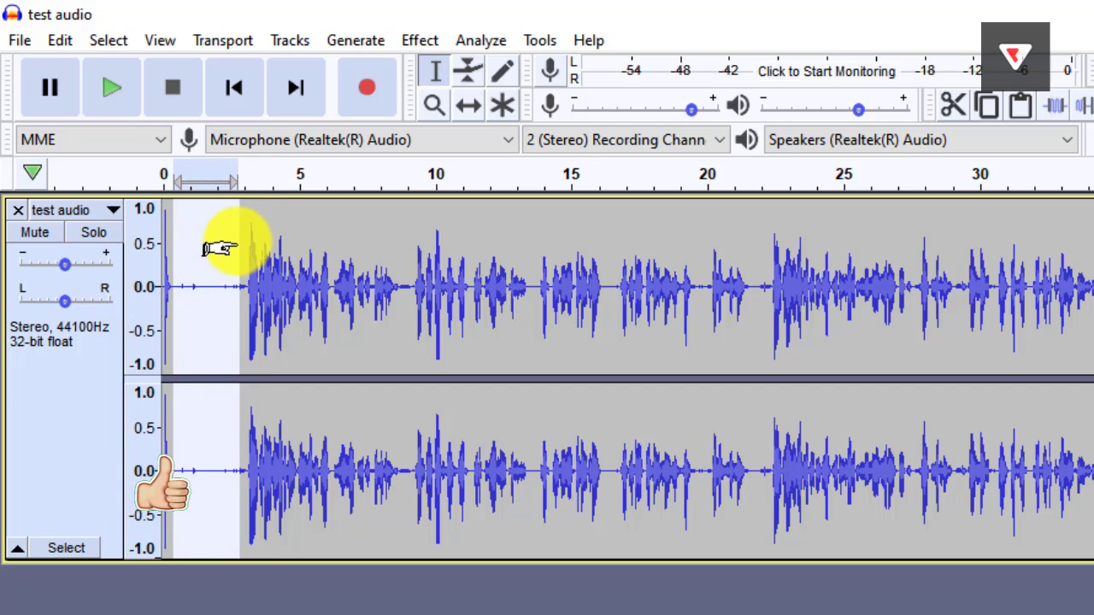
key("space")
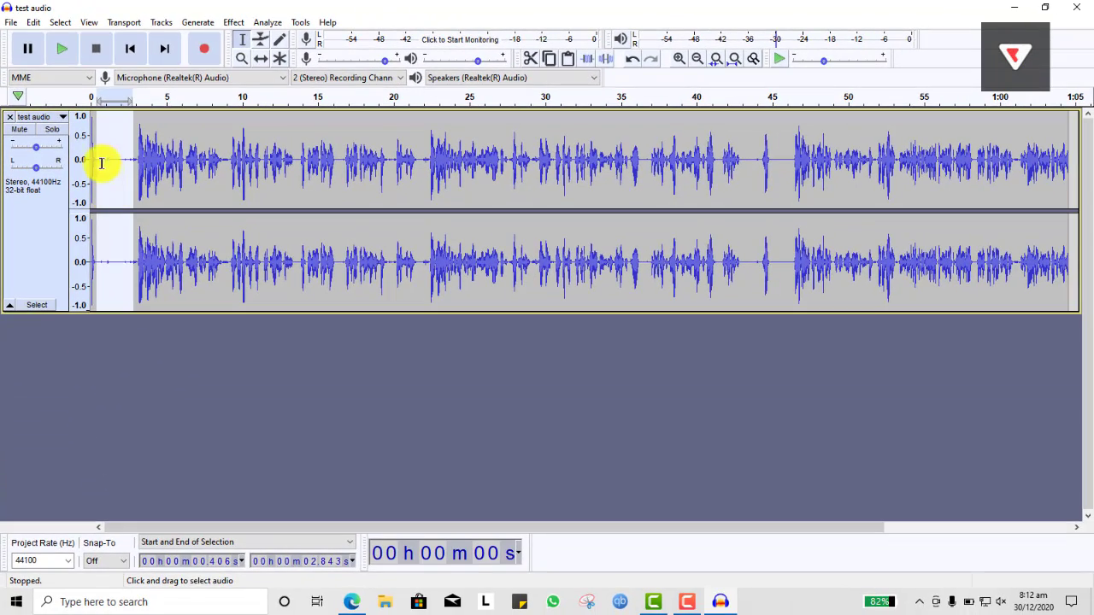
left_click(100, 162)
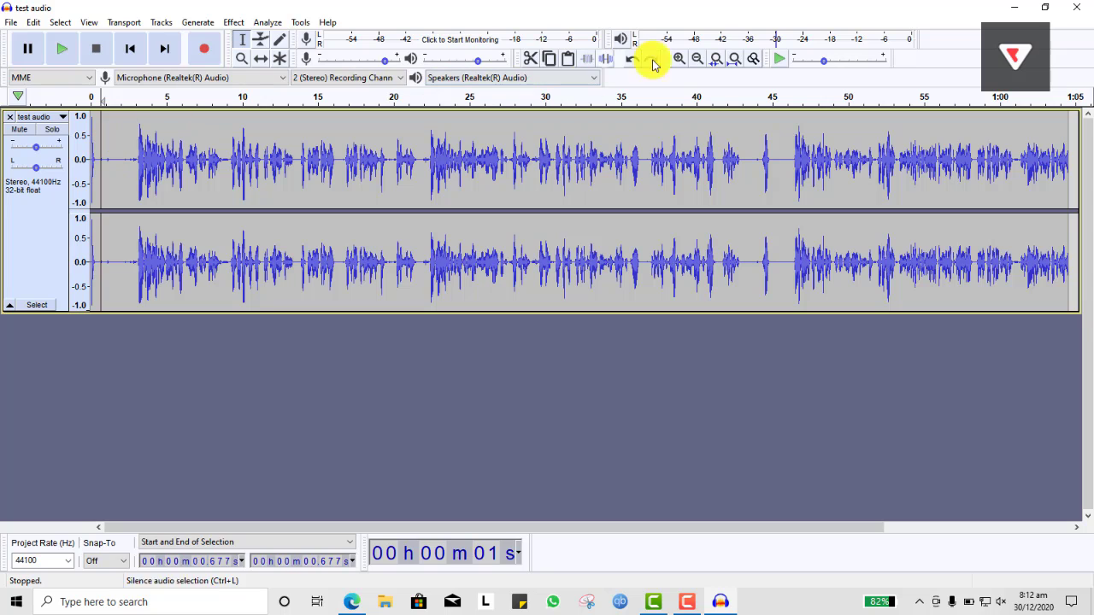
- Zoom in twice and select the noise-only stretch from about 0.63 s to 3.0 s
left_click(679, 58)
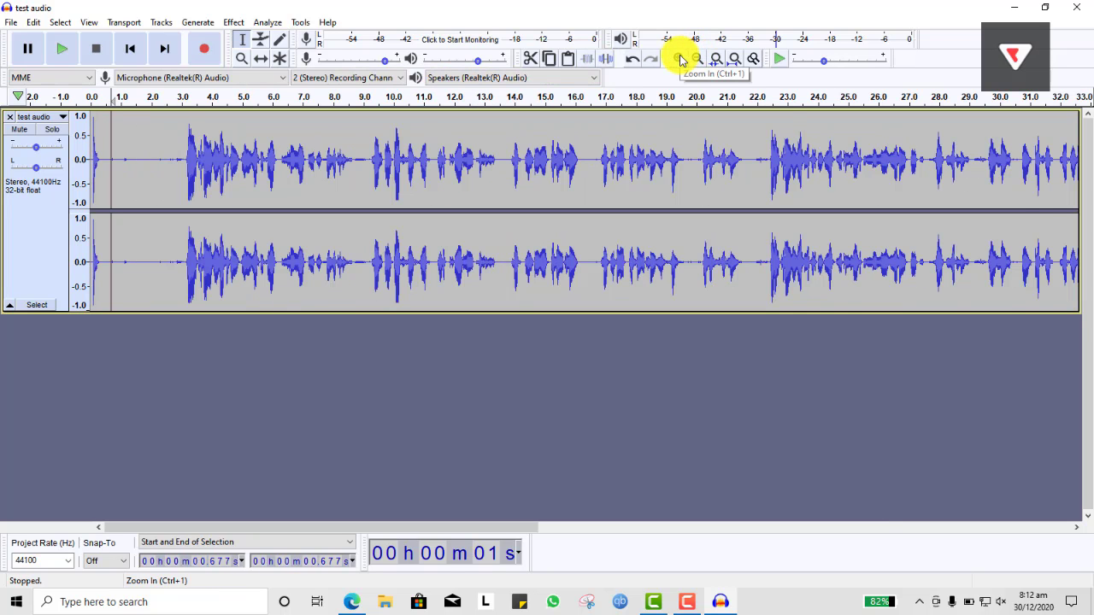
left_click(680, 58)
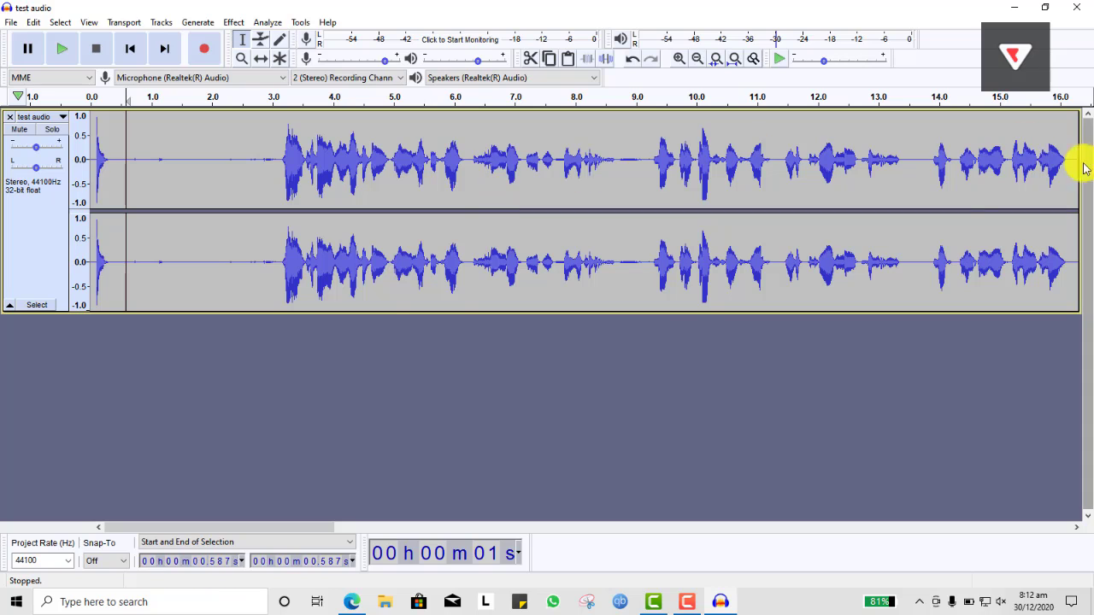
left_click_drag(128, 150, 272, 166)
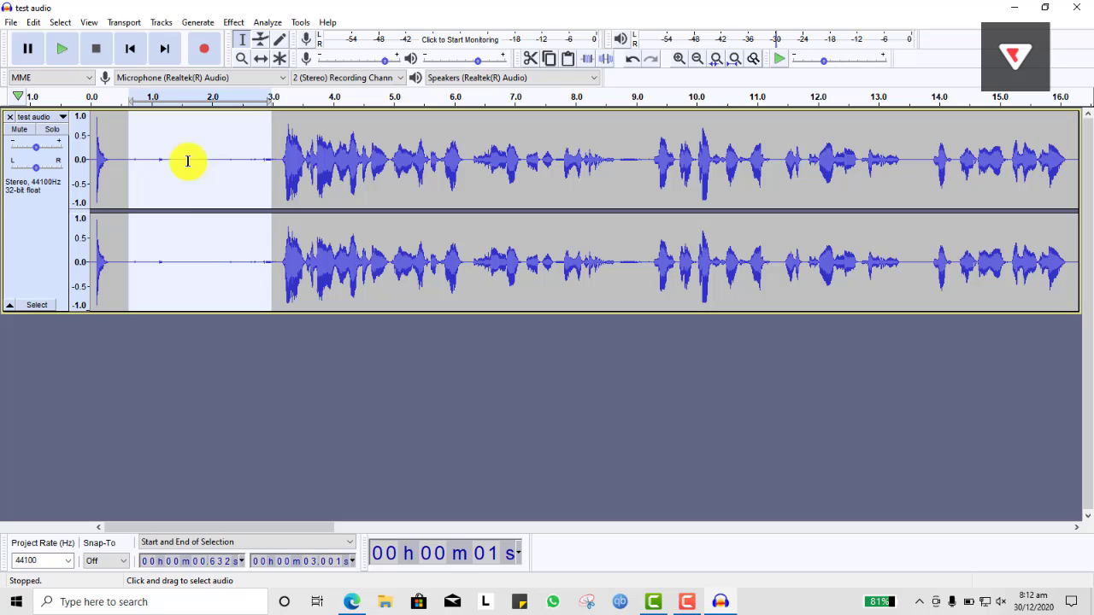
left_click(234, 23)
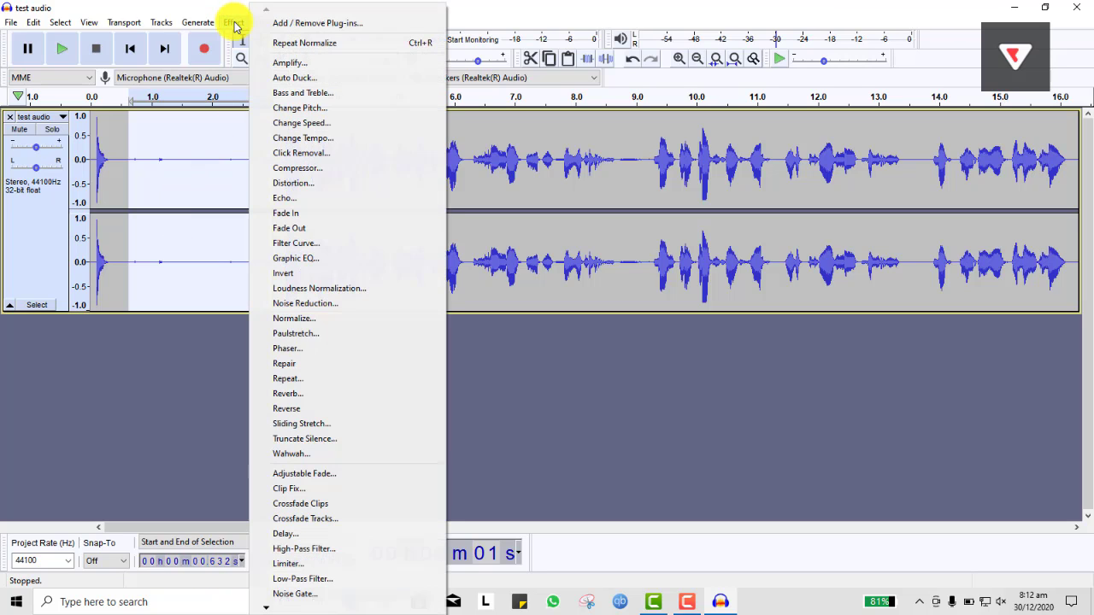
- Get a noise profile from the 0.63–3.0 s silence, then select the whole track with Ctrl+A
left_click(333, 305)
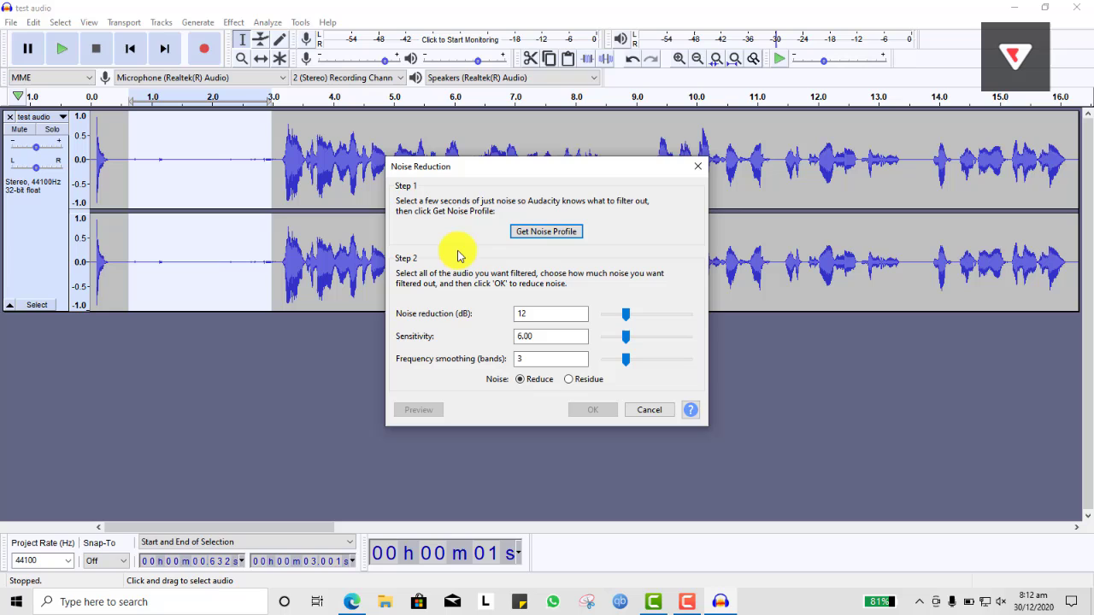
left_click(548, 232)
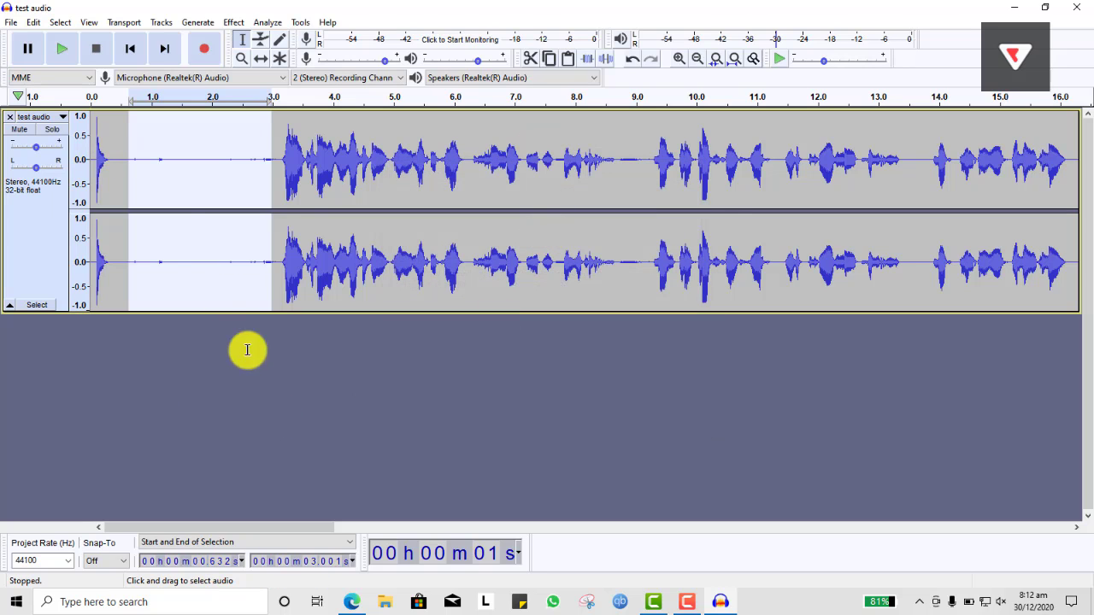
key("ctrl+a")
left_click(346, 176)
key("ctrl+a")
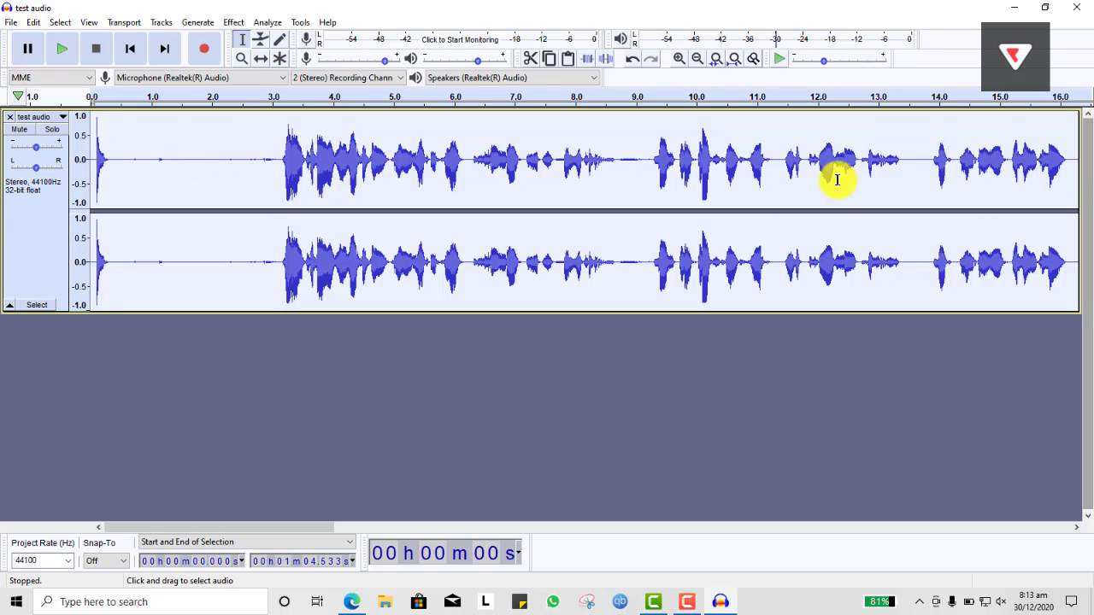
- Apply Noise Reduction with defaults (12 dB, sensitivity 6.00, 3 bands) to the whole track, then deselect
left_click(235, 22)
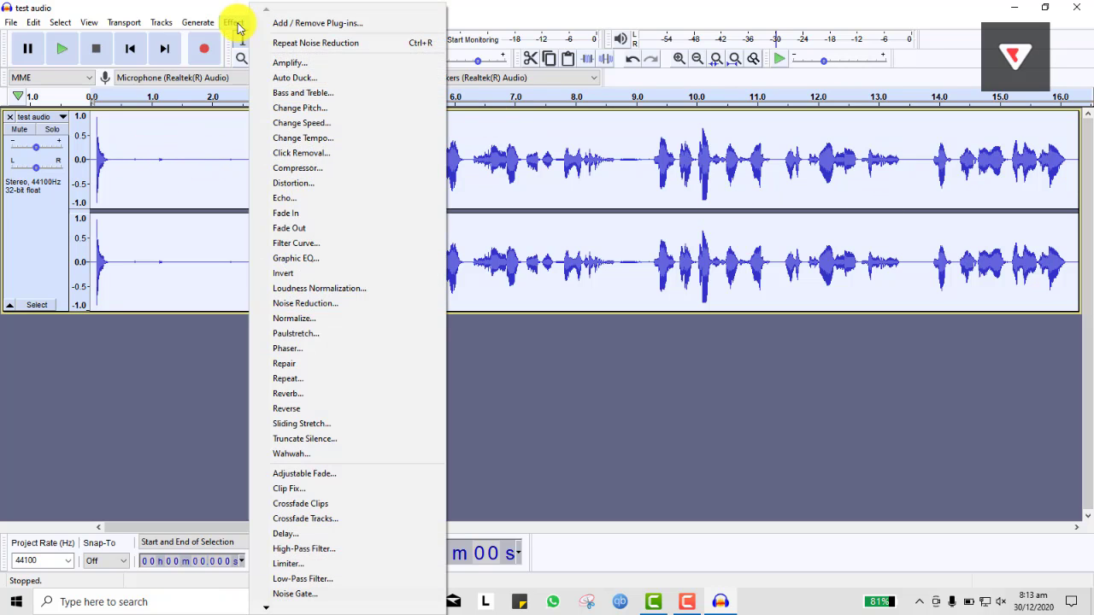
left_click(321, 303)
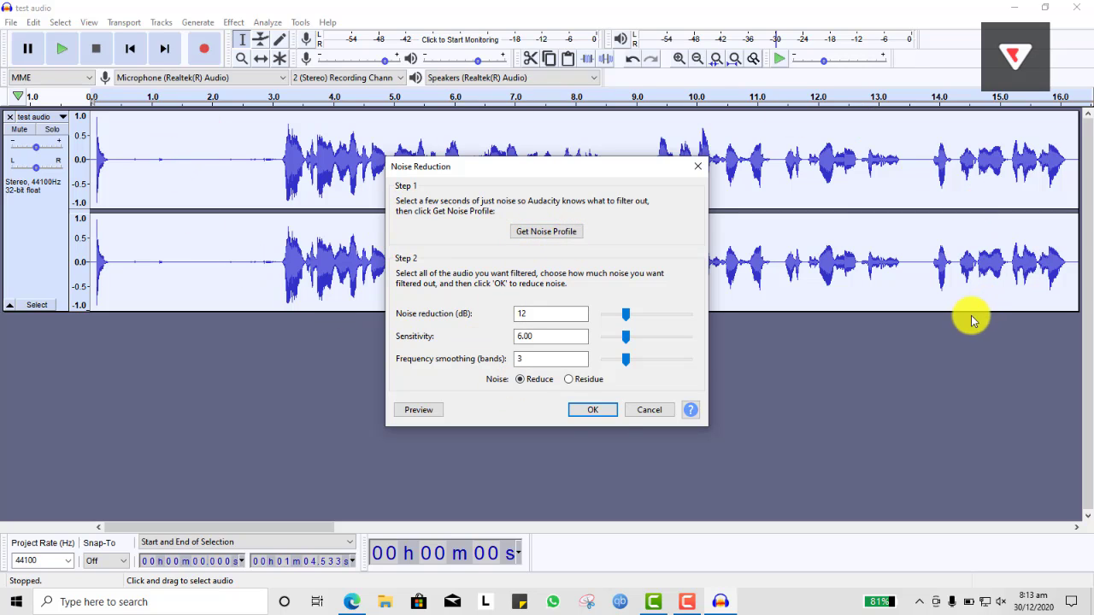
left_click(610, 413)
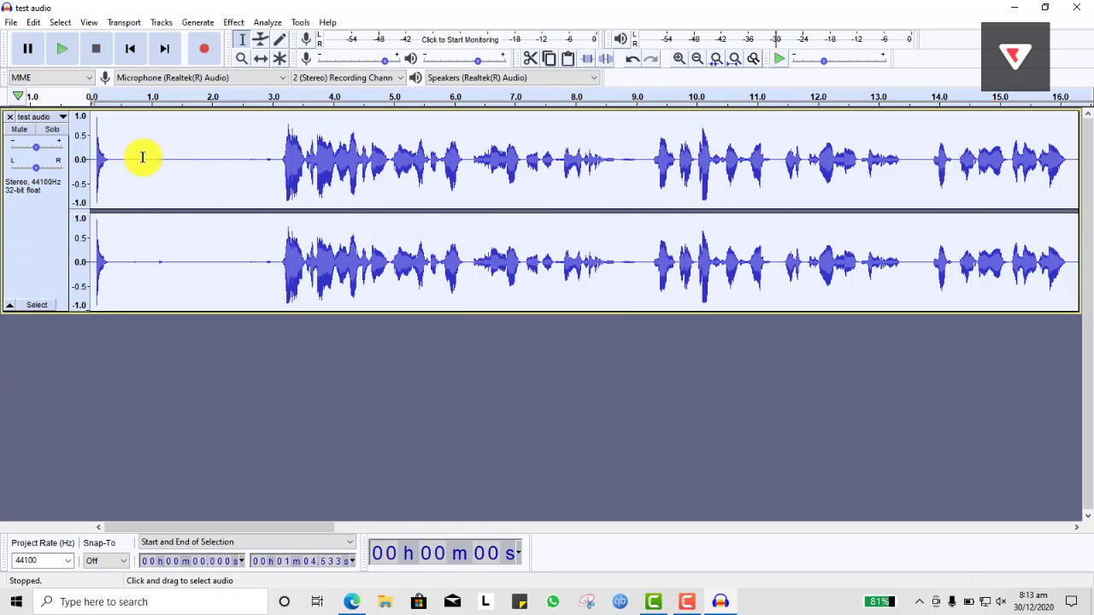
left_click(527, 175)
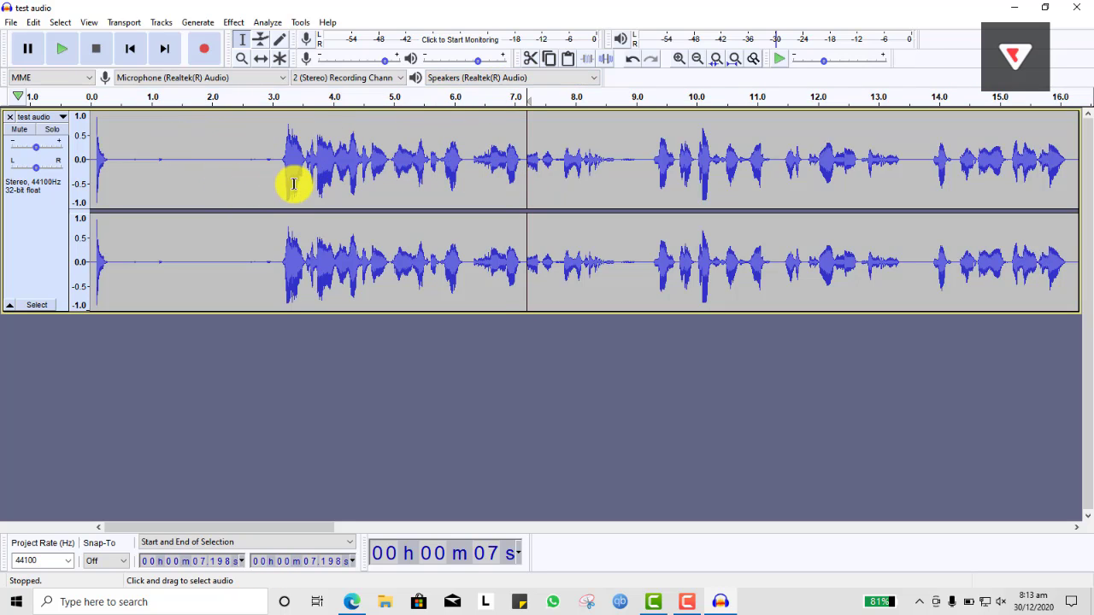
- Select the whole track and apply Compressor at -12 dB threshold, 2:1 ratio, make-up gain to 0 dB
left_click(281, 147)
scroll(97, 140, "down", 2)
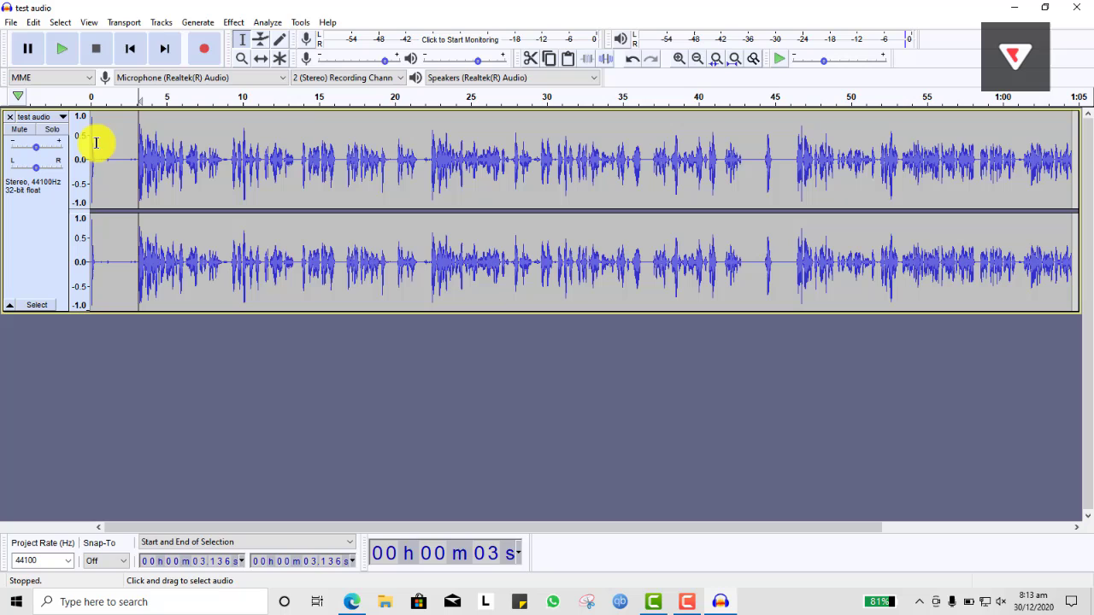
left_click(233, 23)
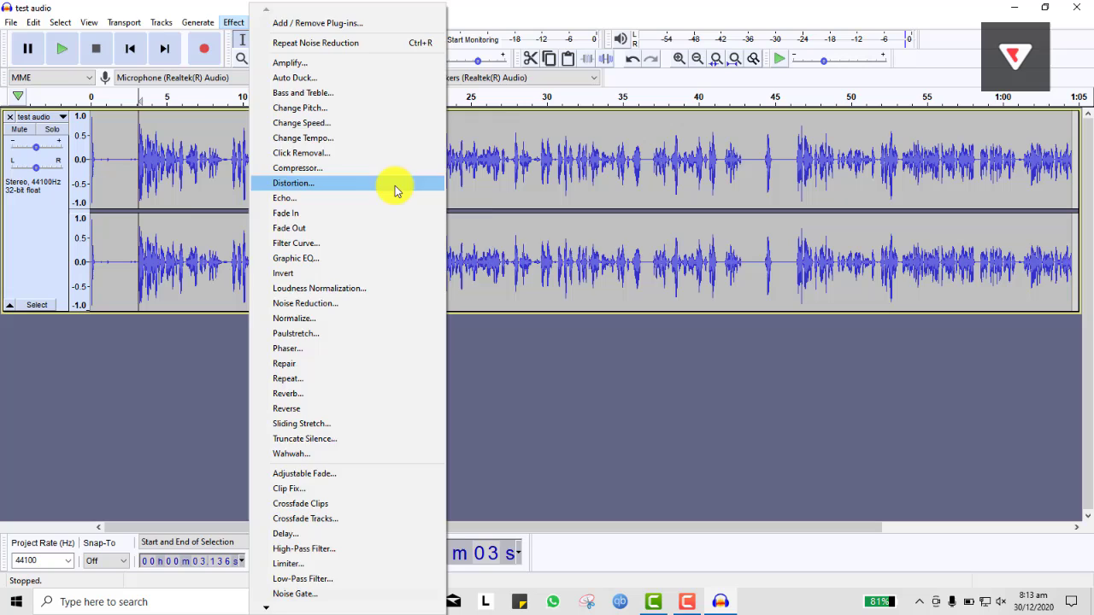
left_click(156, 268)
left_click(305, 173)
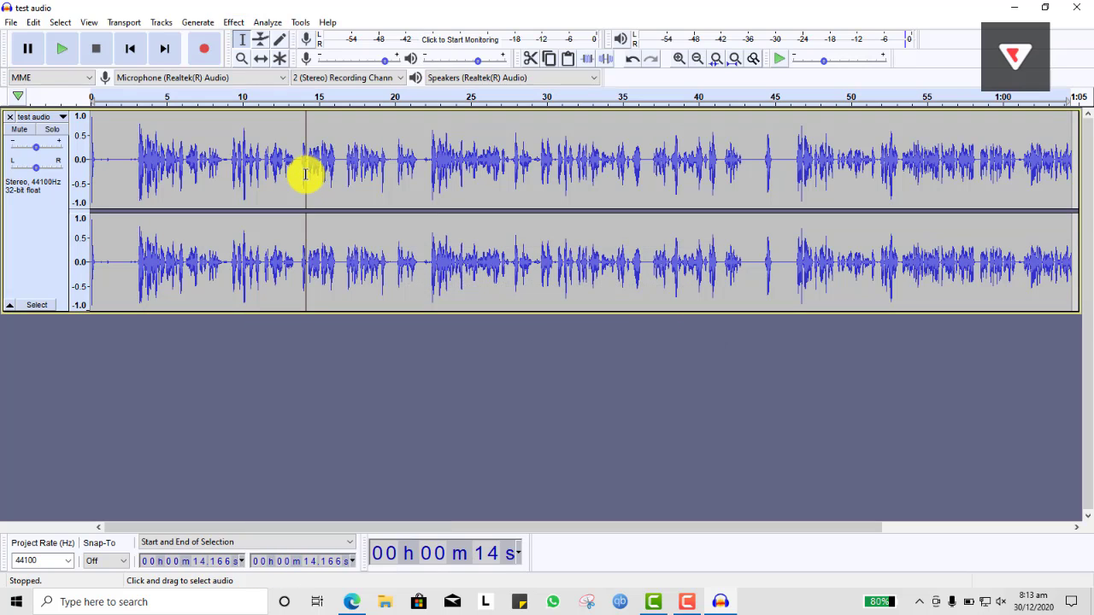
key("ctrl+a")
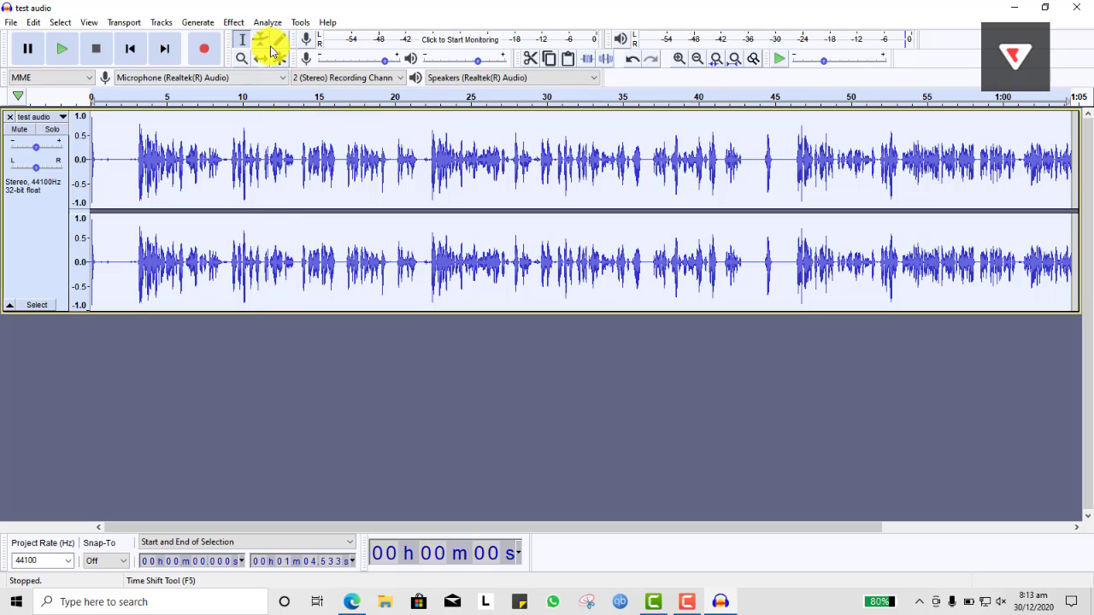
left_click(234, 23)
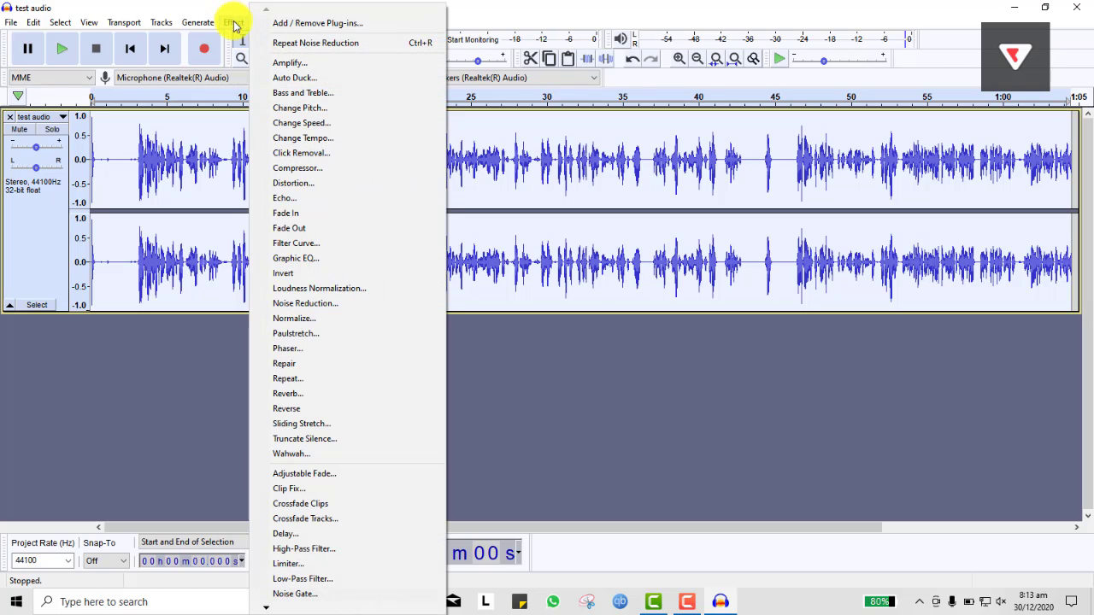
left_click(316, 169)
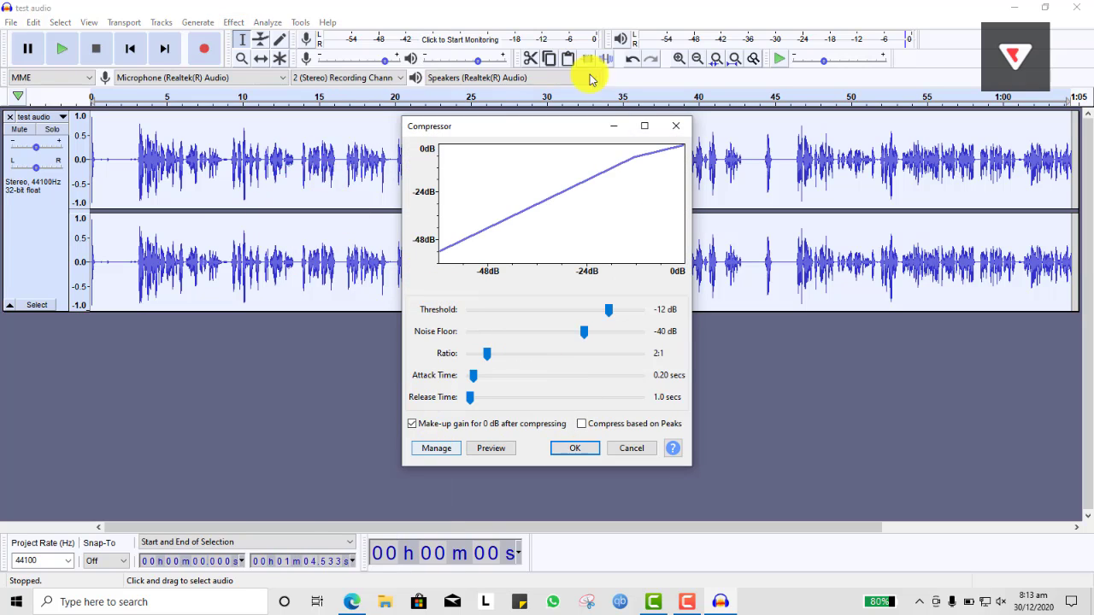
left_click(575, 446)
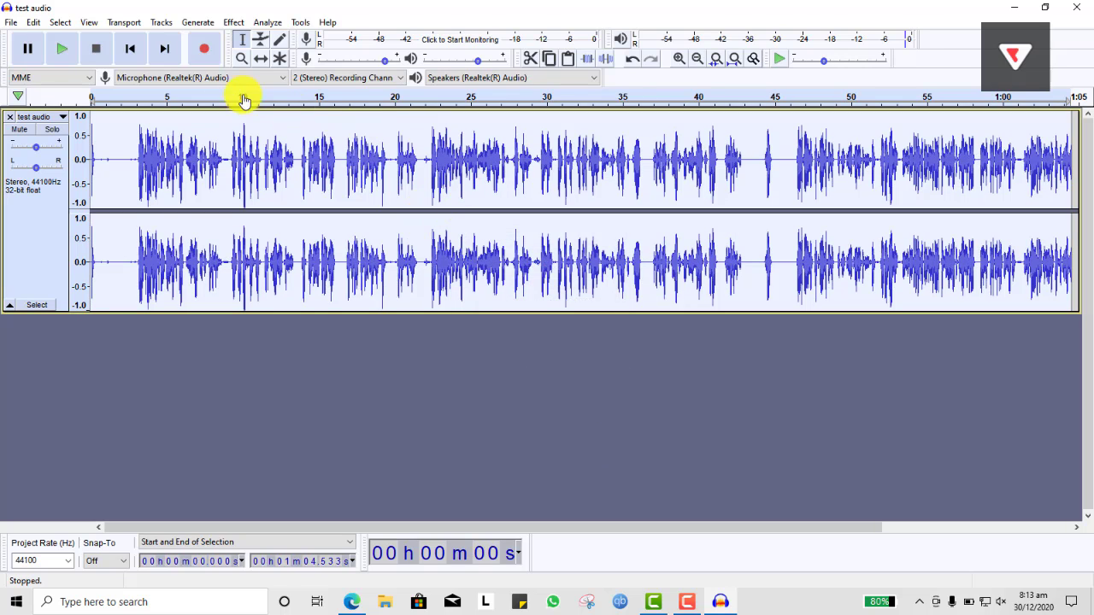
- Normalize the whole track to a -1.0 dB peak with DC offset removed
left_click(237, 24)
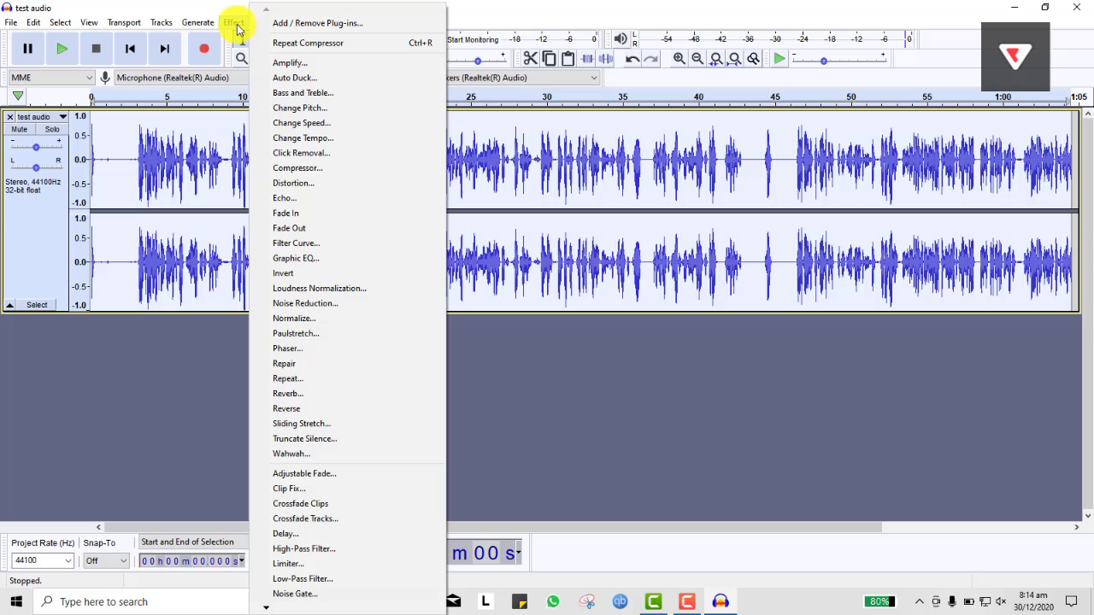
left_click(341, 318)
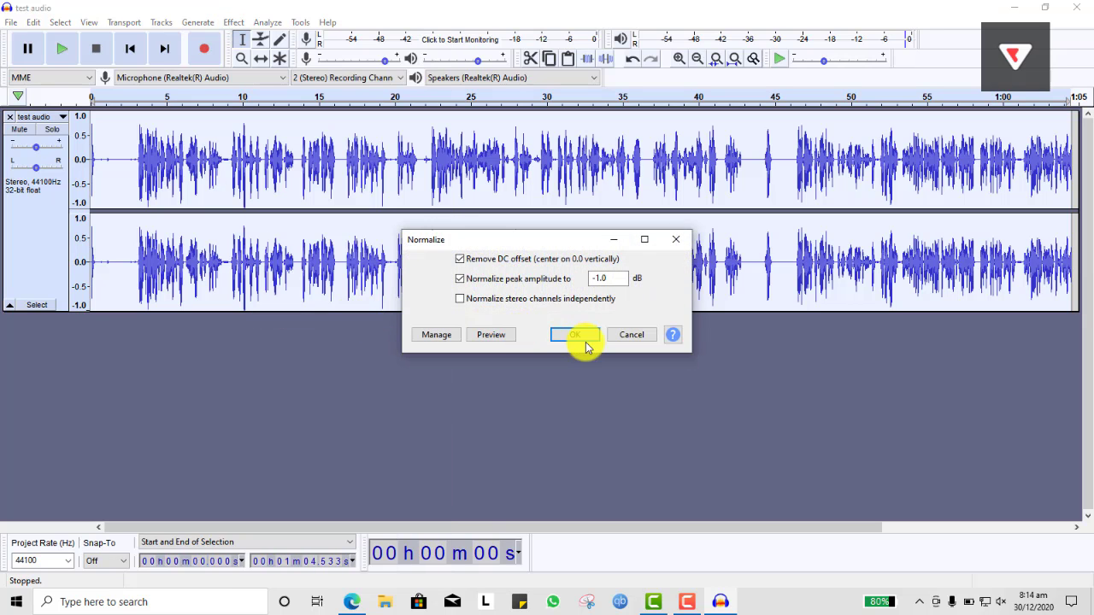
left_click(590, 339)
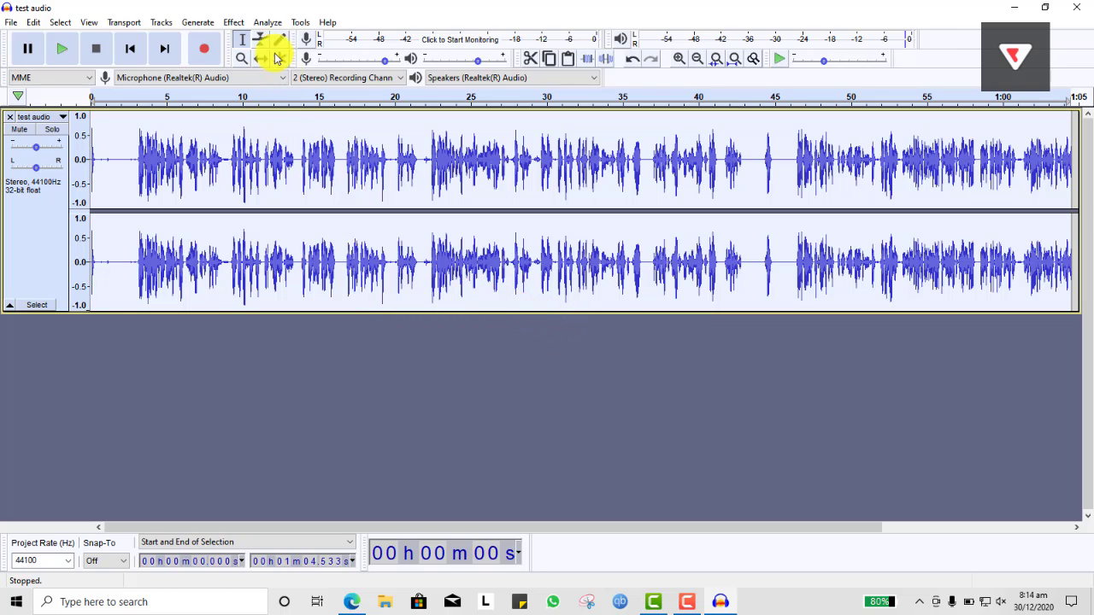
- Browse the Effect menu again without applying another effect
left_click(229, 23)
left_click(577, 340)
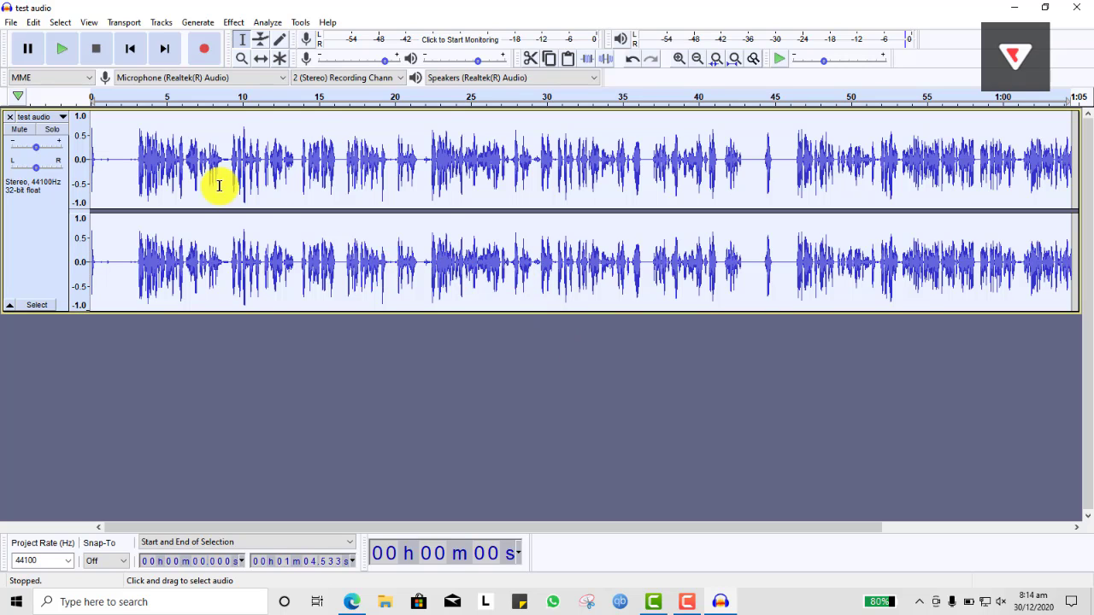
left_click(234, 22)
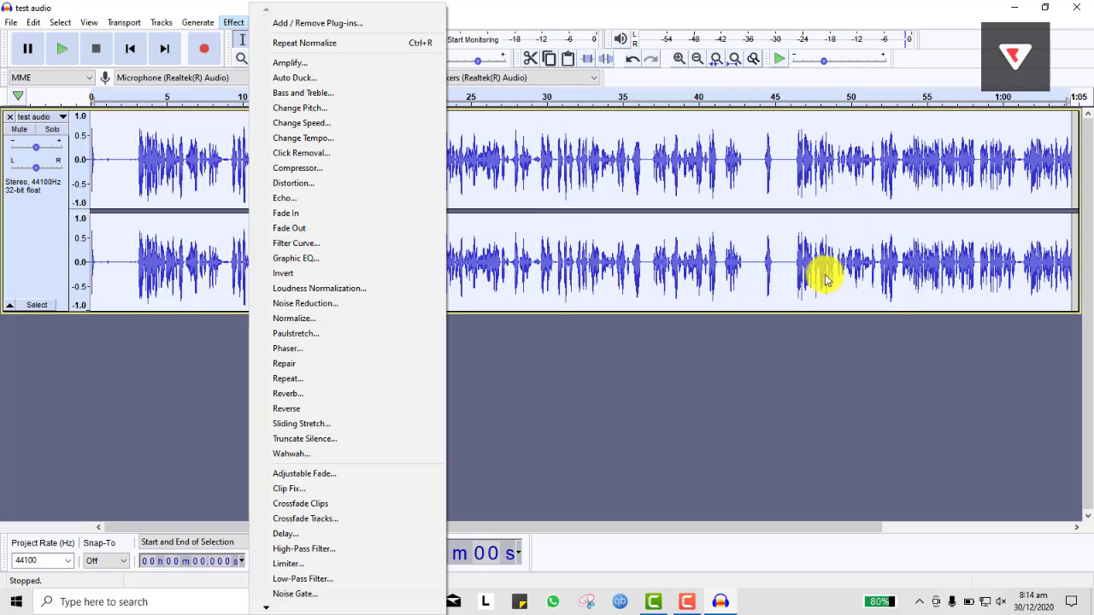
- Amplify the whole track with New Peak Amplitude kept at 0.0 dB
left_click(329, 64)
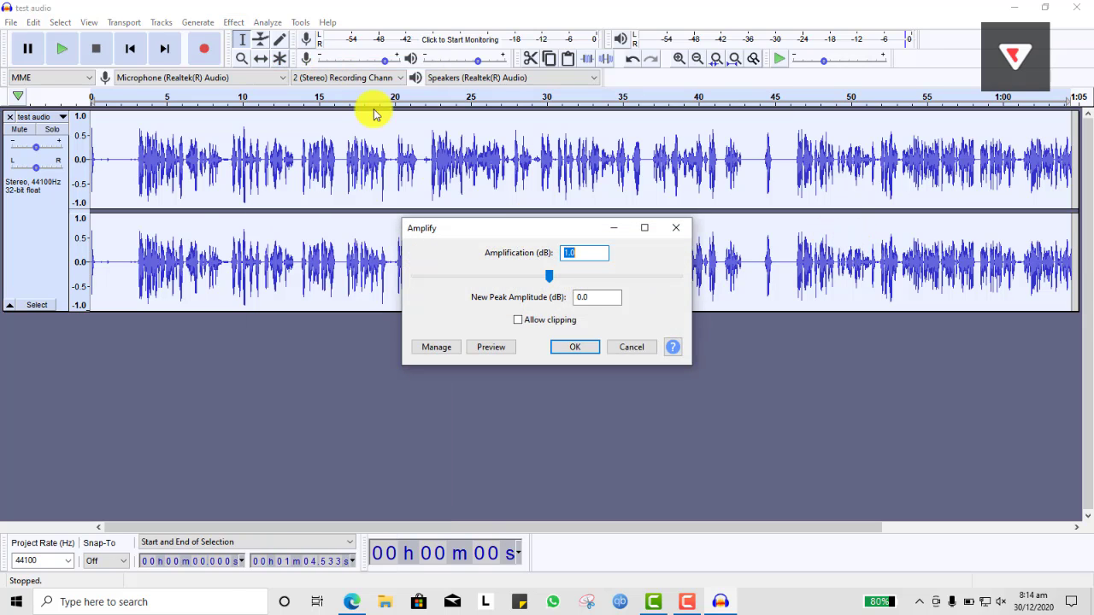
left_click(584, 349)
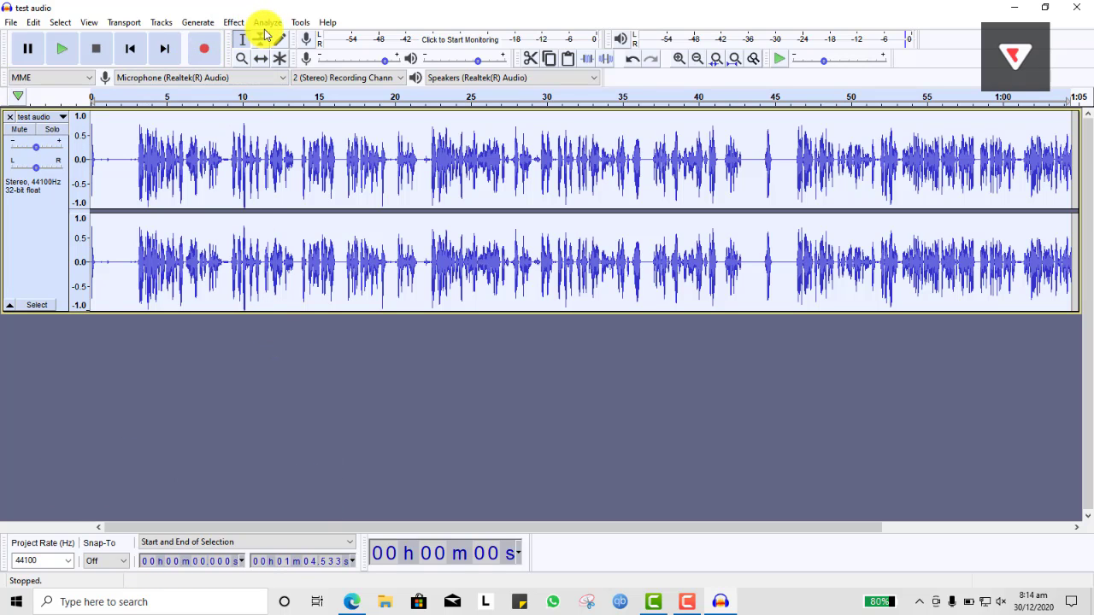
- Look at the Bass and Treble effect and close it without applying
left_click(237, 23)
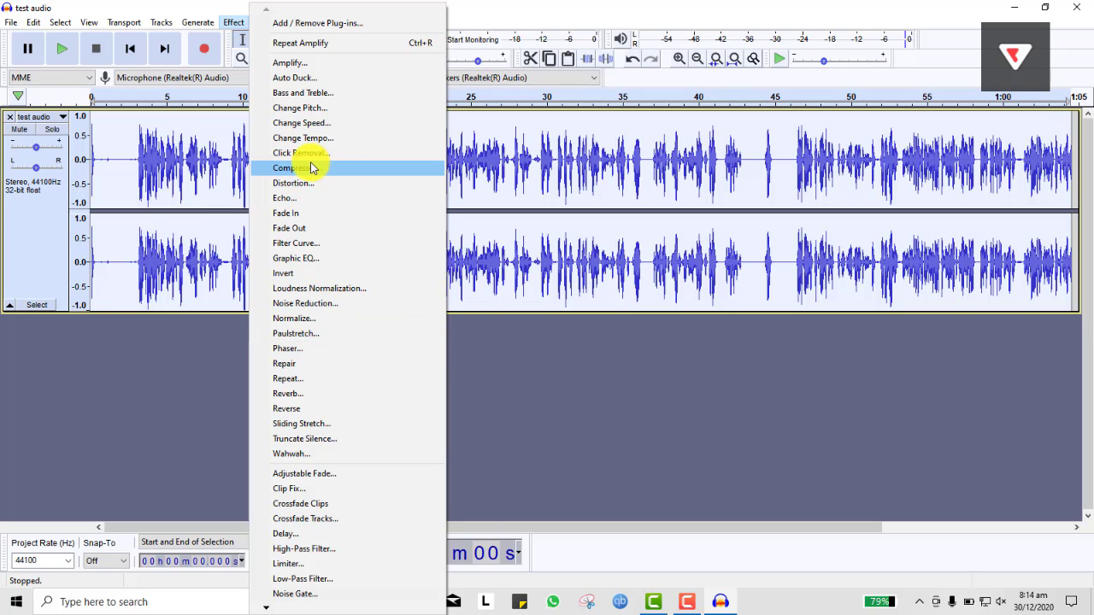
left_click(318, 94)
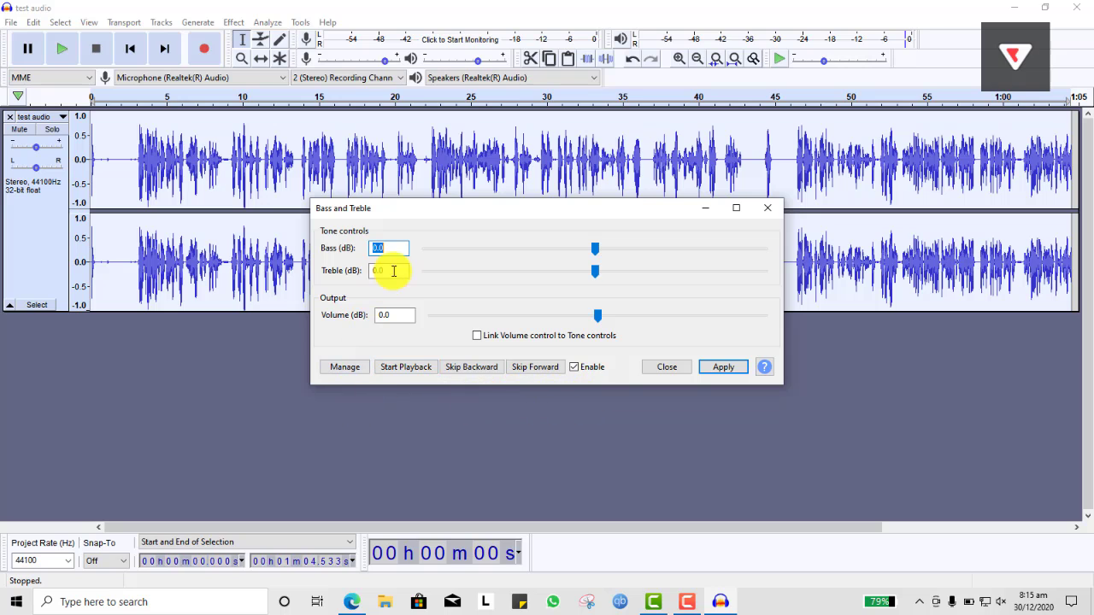
left_click(767, 208)
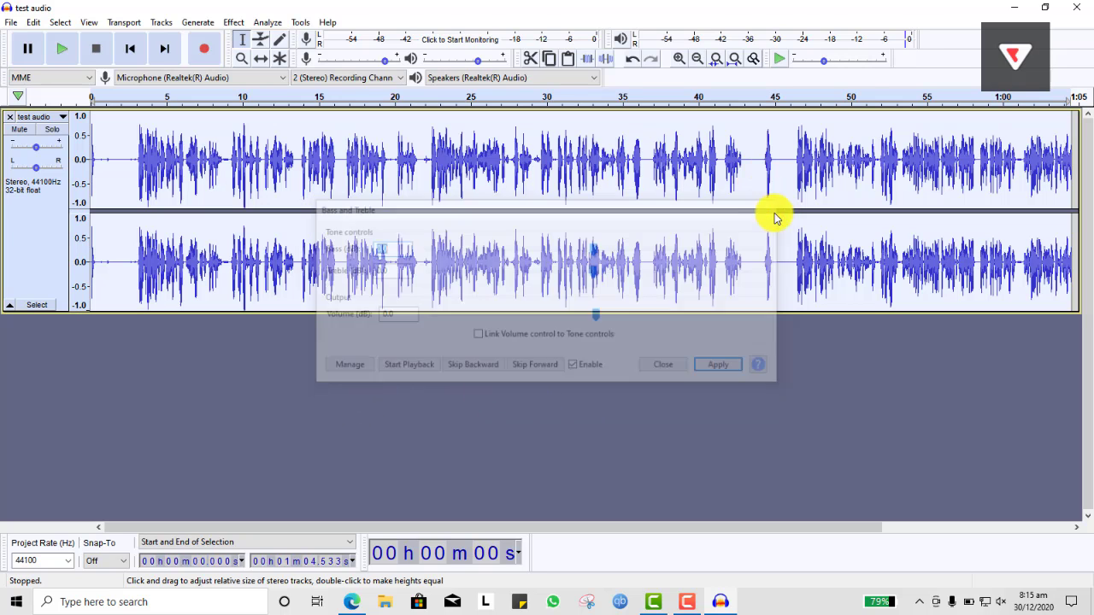
- Set the play position near 11 seconds, retry Amplify, and dismiss the No Audio Selected warning
left_click(261, 135)
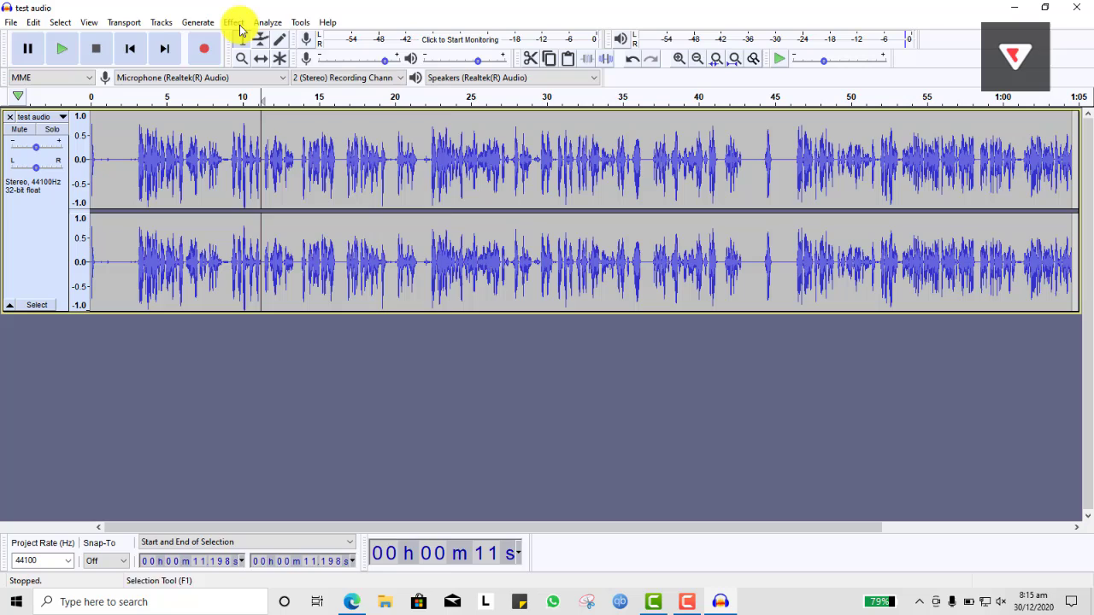
left_click(233, 22)
left_click(323, 63)
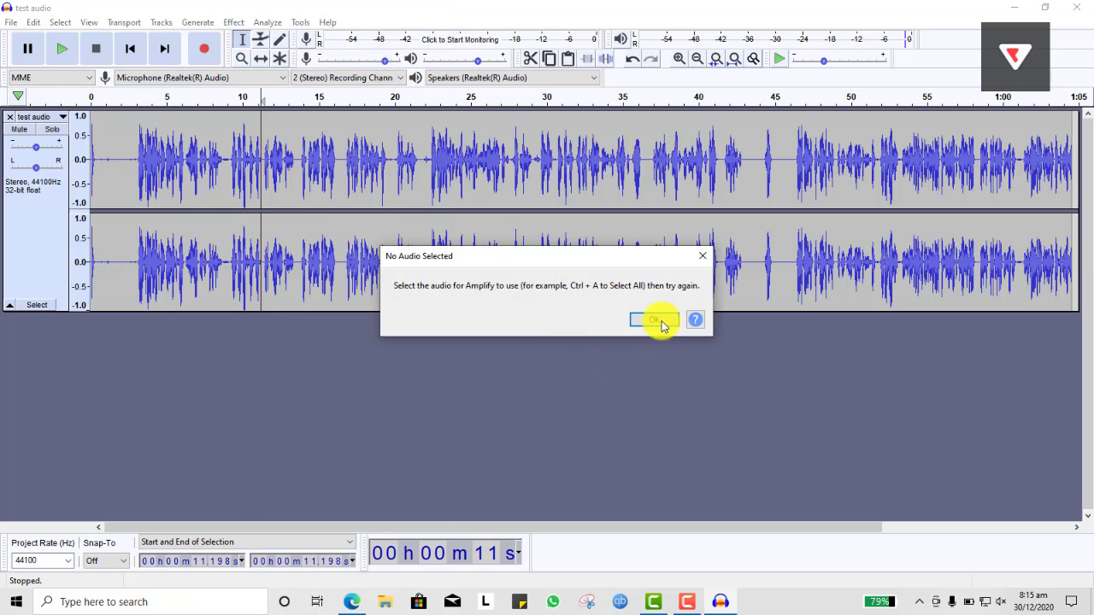
left_click(699, 253)
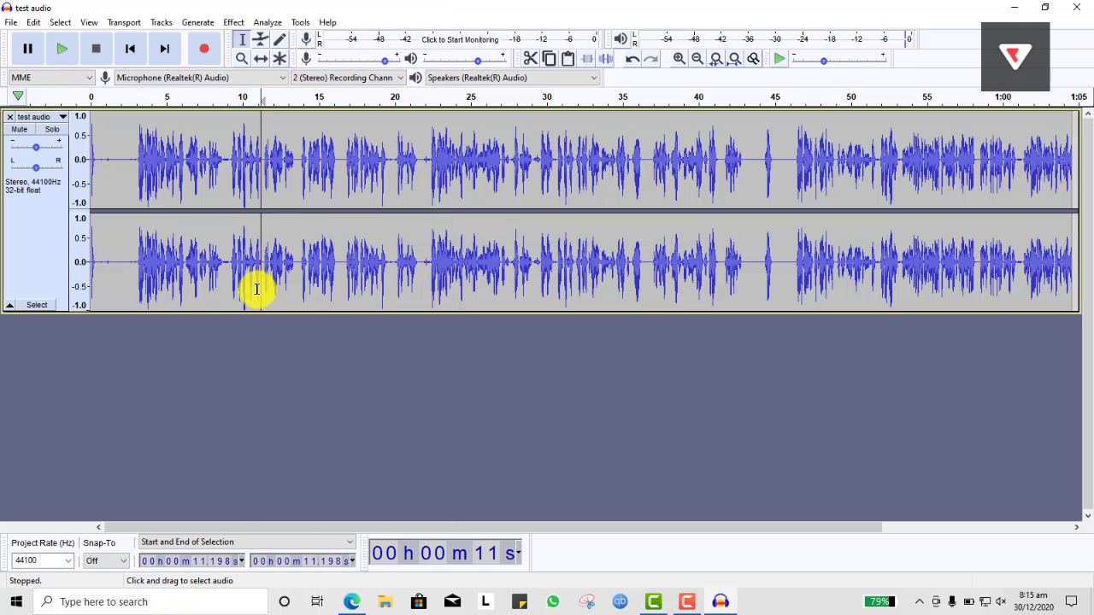
- Export the track as a WAV named 'clean test audio.wav' into the Audacity folder
left_click(11, 23)
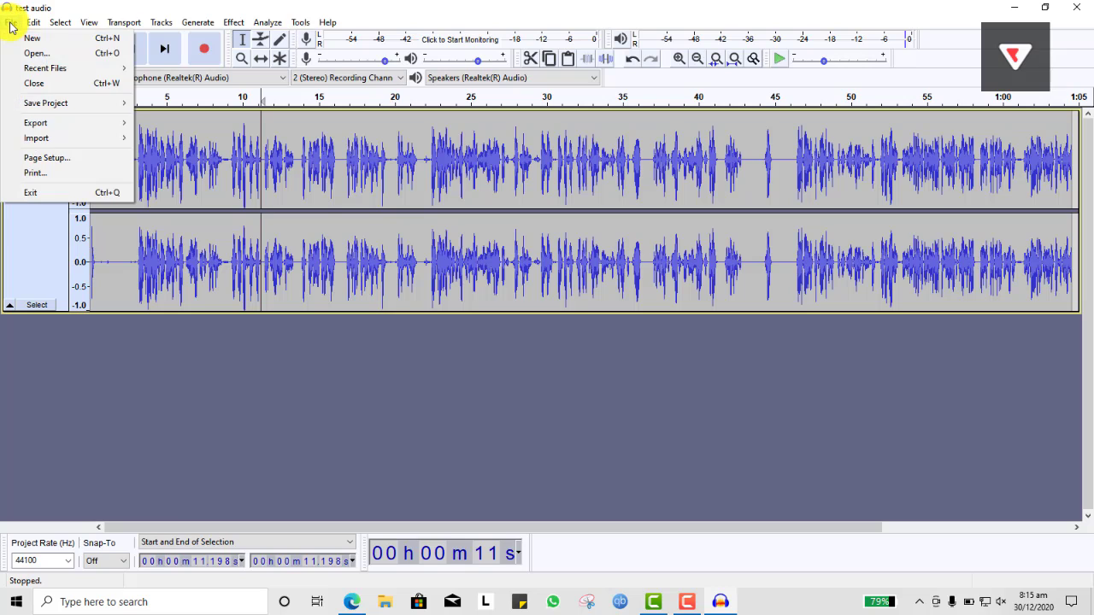
mouse_move(79, 127)
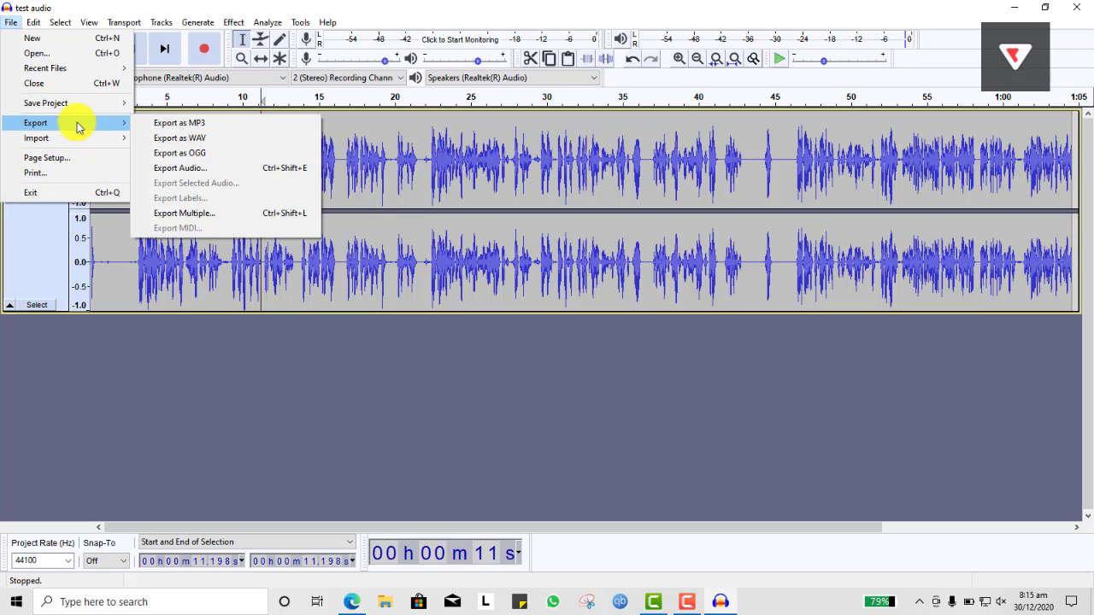
left_click(196, 138)
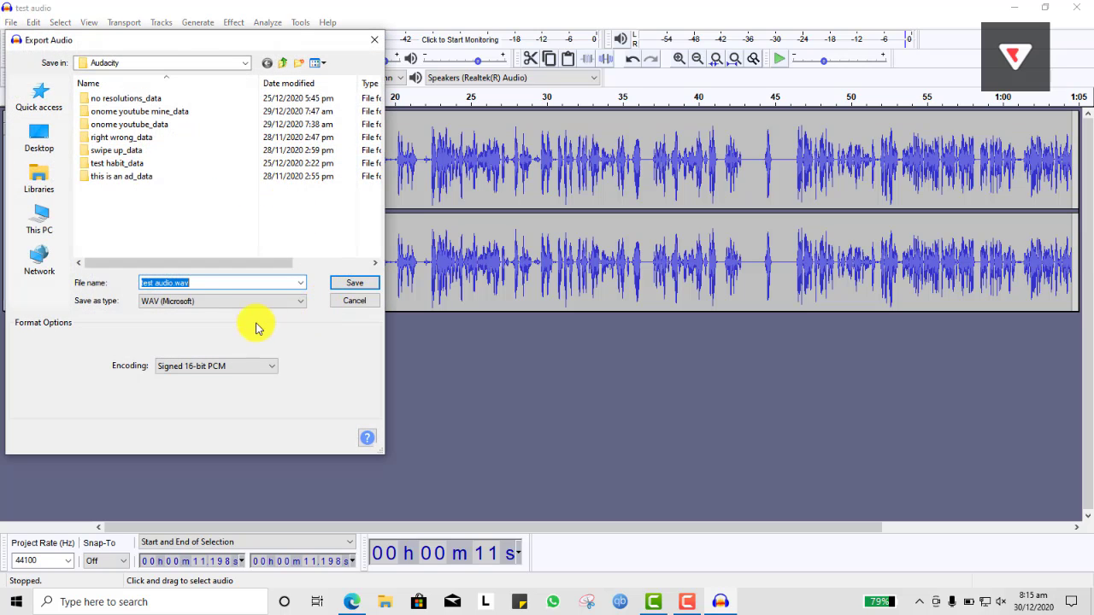
left_click(160, 302)
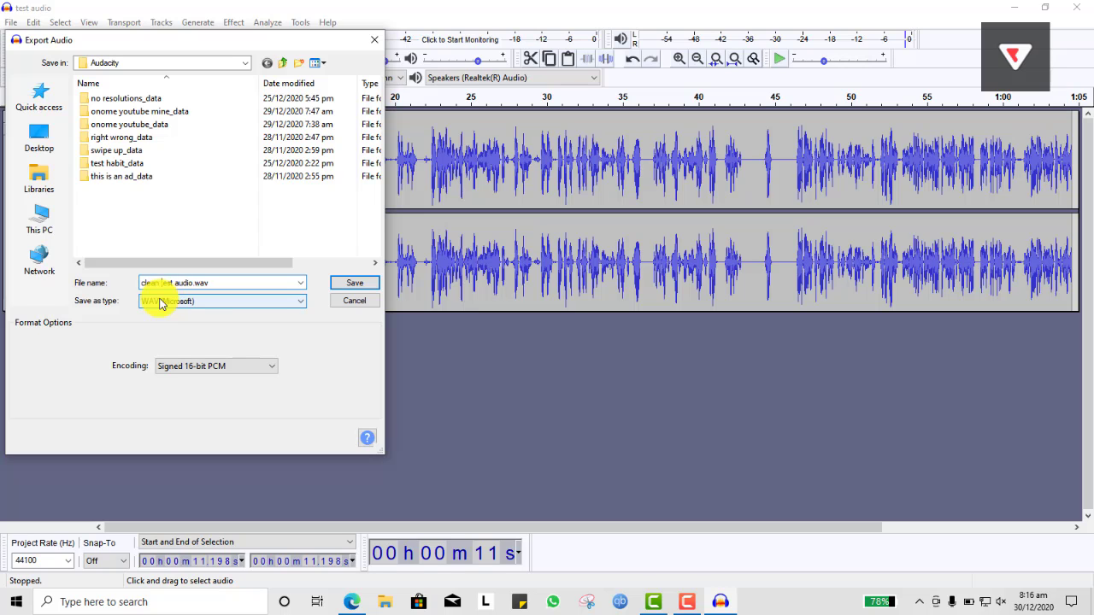
left_click(355, 285)
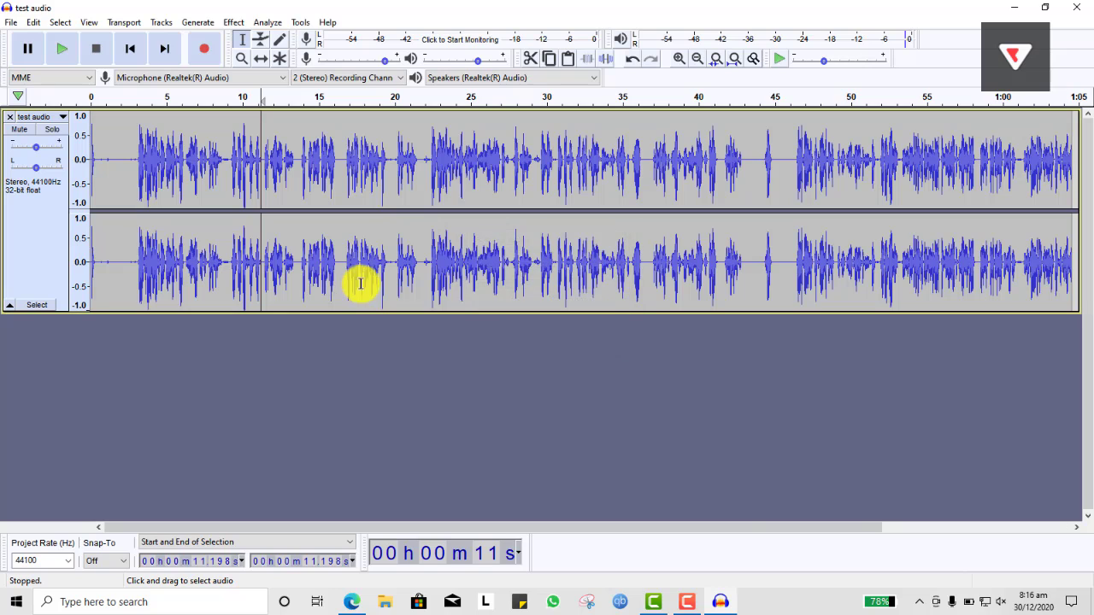
- Close Audacity without saving, switch to Camtasia, and enlarge its timeline
left_click(1076, 7)
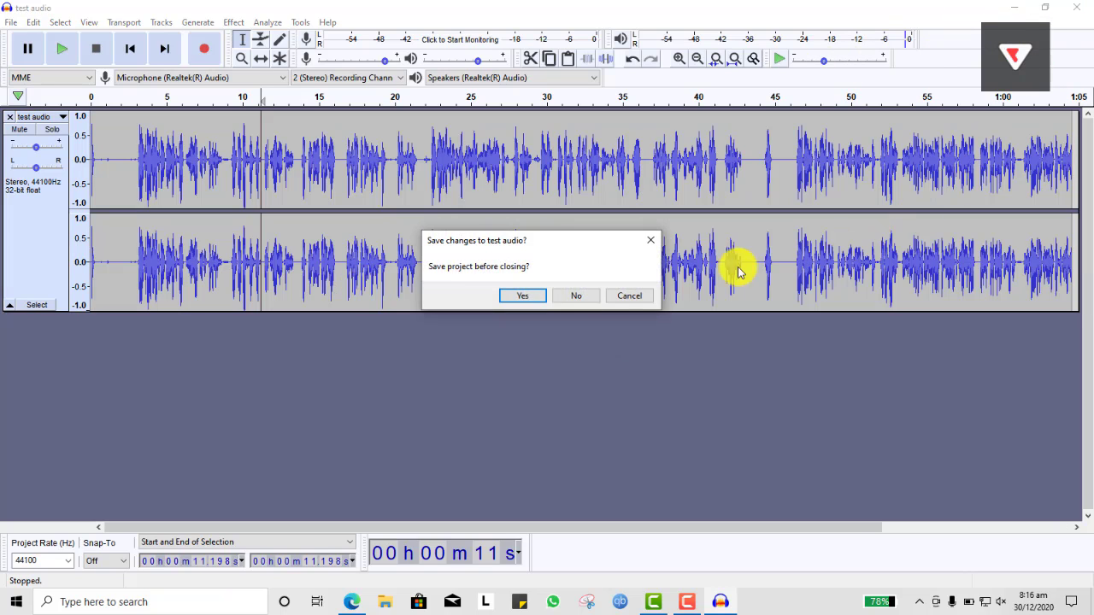
left_click(578, 301)
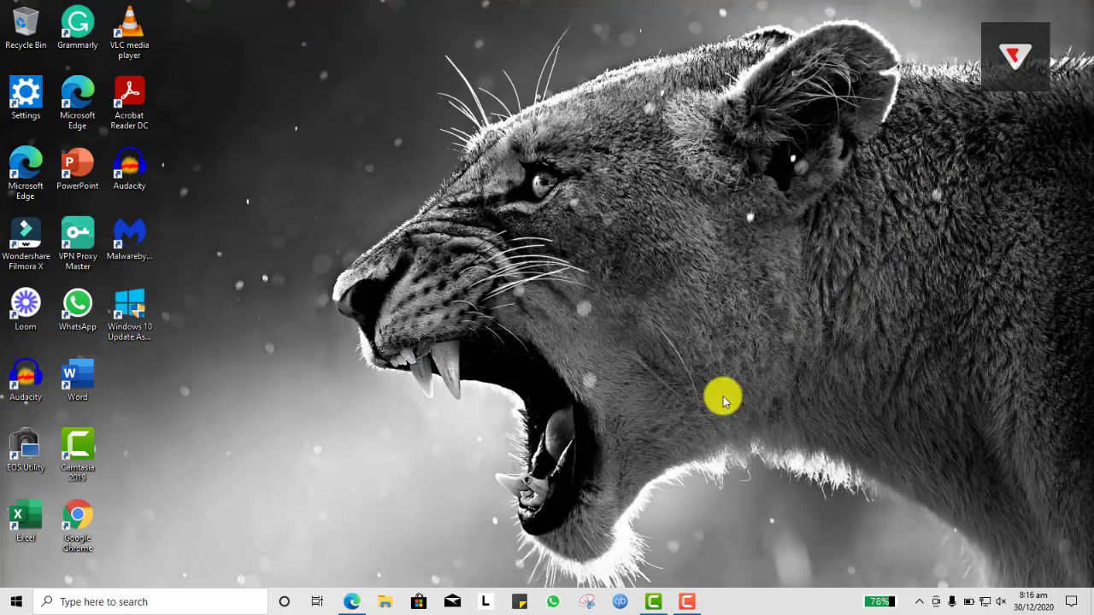
left_click(653, 602)
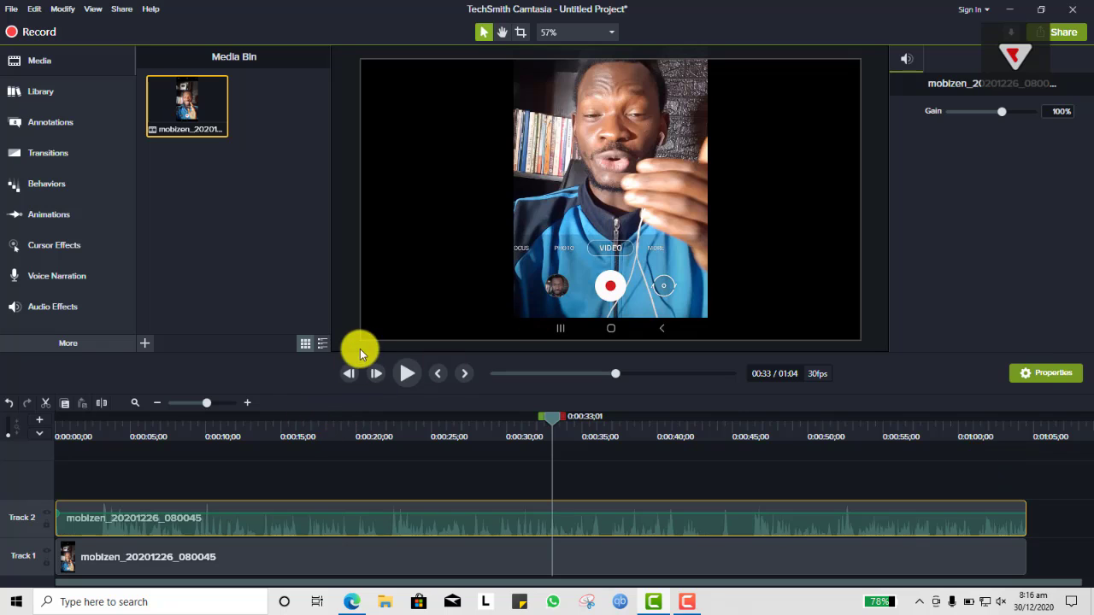
left_click_drag(371, 354, 371, 268)
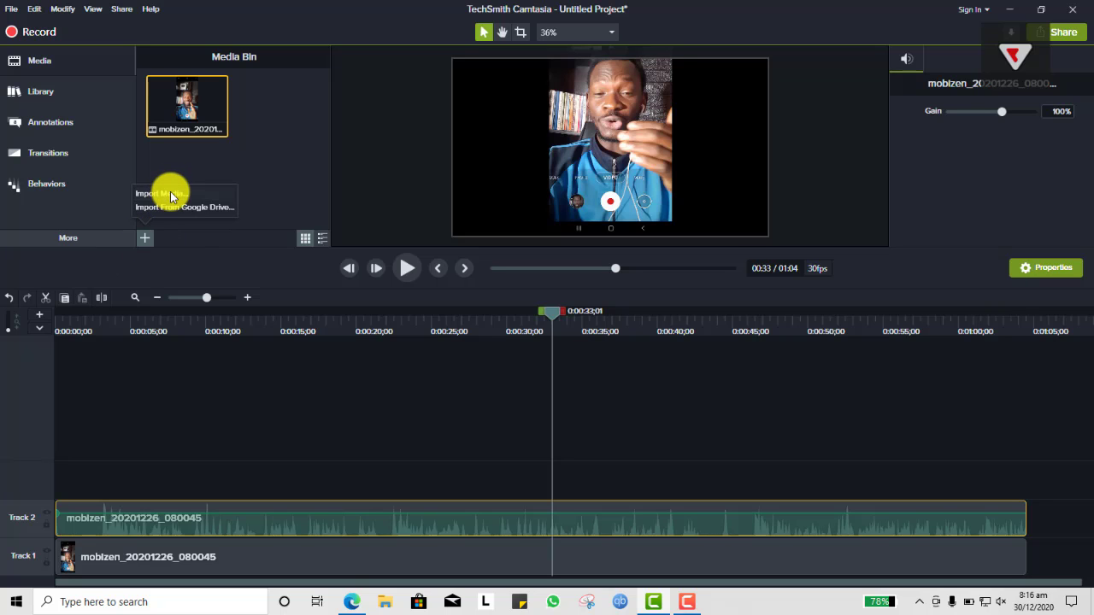
- Import clean test audio.wav from Documents\Audacity into the project media
left_click(171, 197)
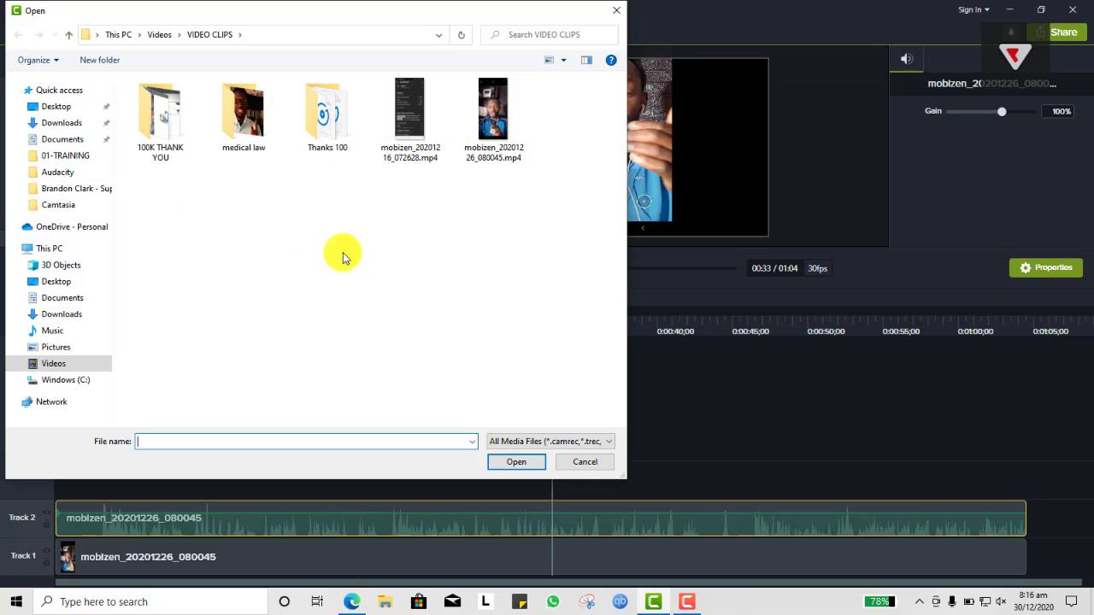
left_click(61, 297)
double_click(177, 101)
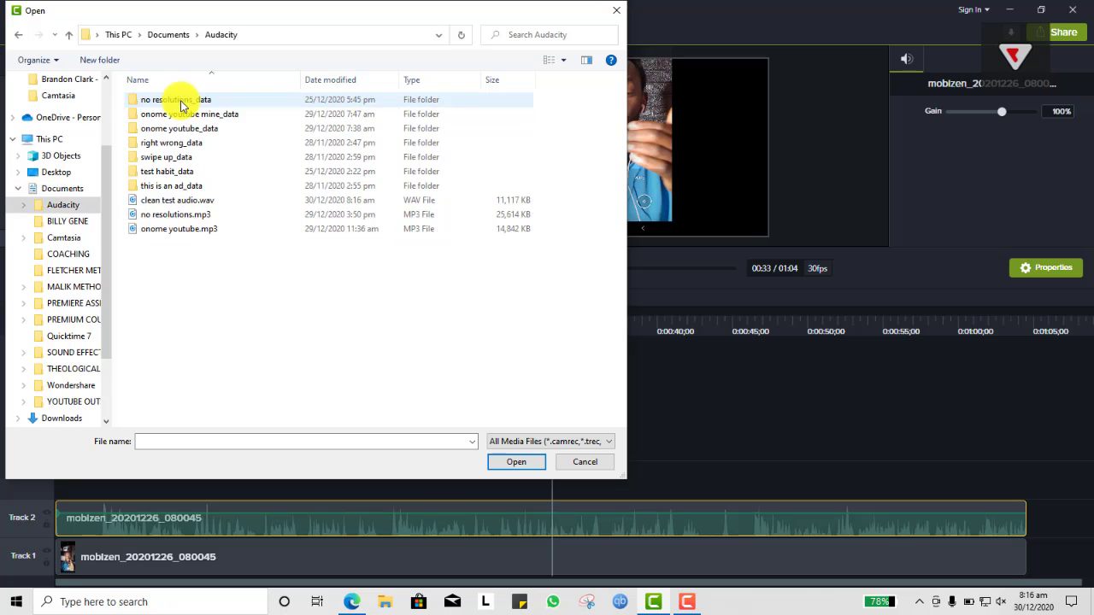
double_click(163, 203)
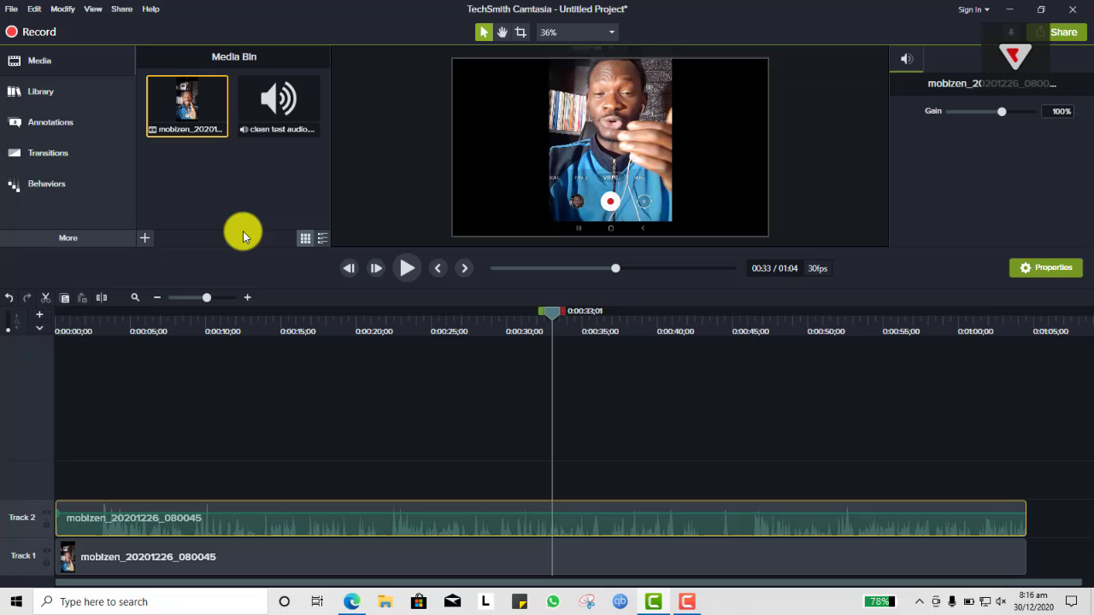
- Add clean test audio to the timeline with the playhead at the very beginning
left_click(269, 324)
left_click_drag(185, 311, 8, 339)
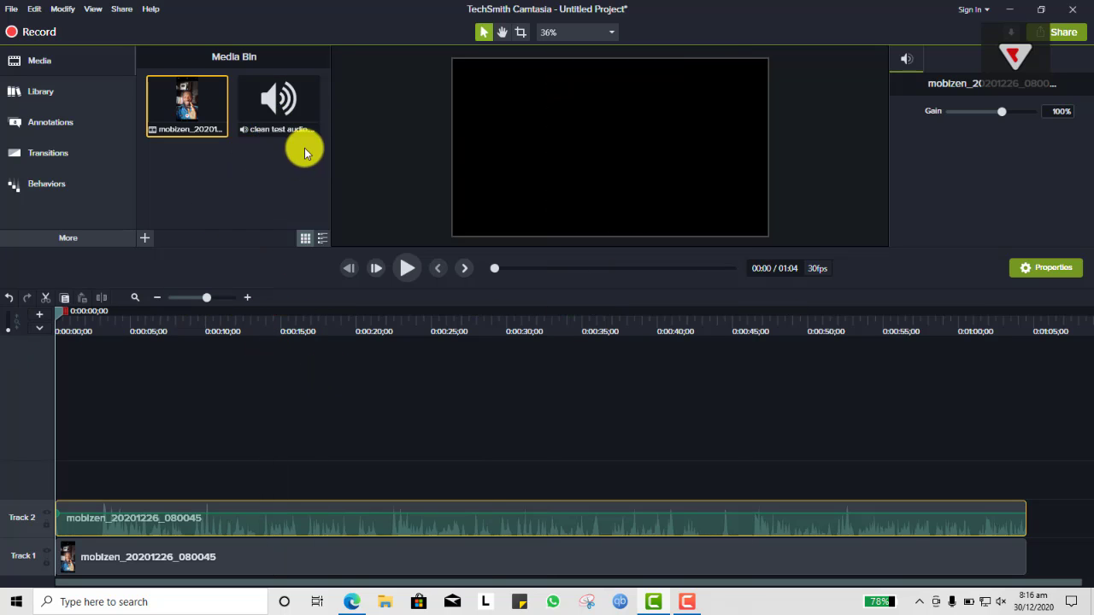
right_click(293, 100)
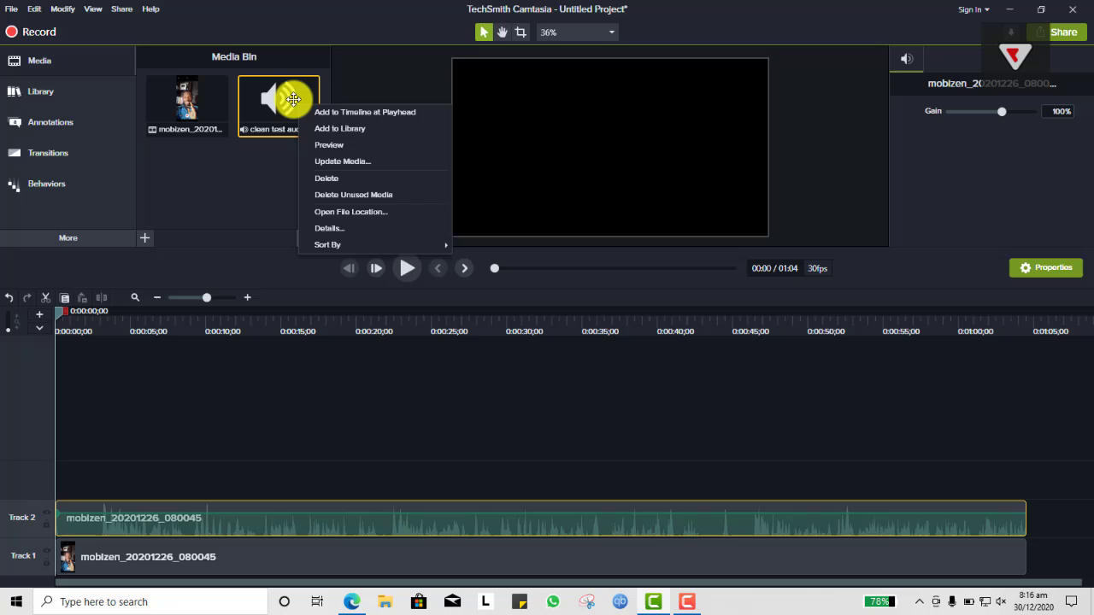
left_click(345, 117)
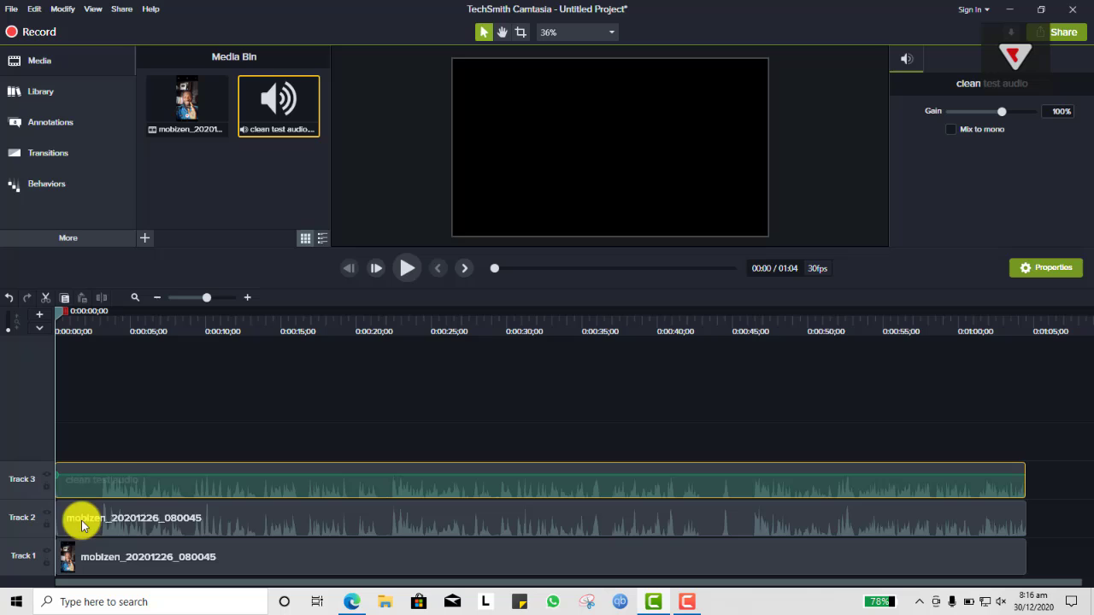
- Delete the original mobizen audio clip, remove its empty track, and preview around 0:14
left_click(300, 511)
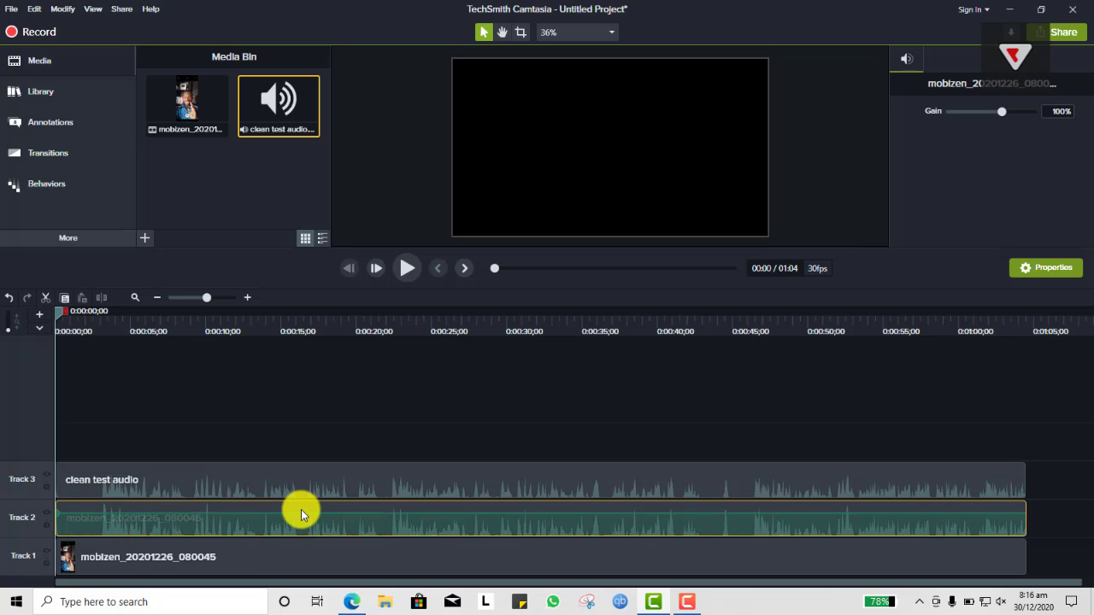
key("Delete")
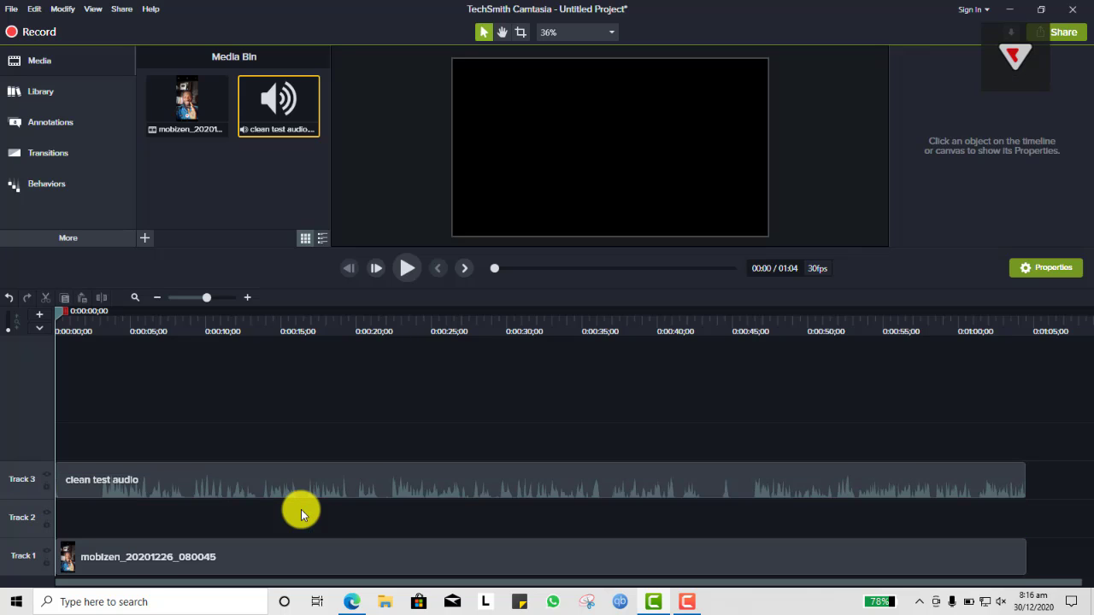
right_click(24, 443)
left_click(74, 335)
right_click(74, 342)
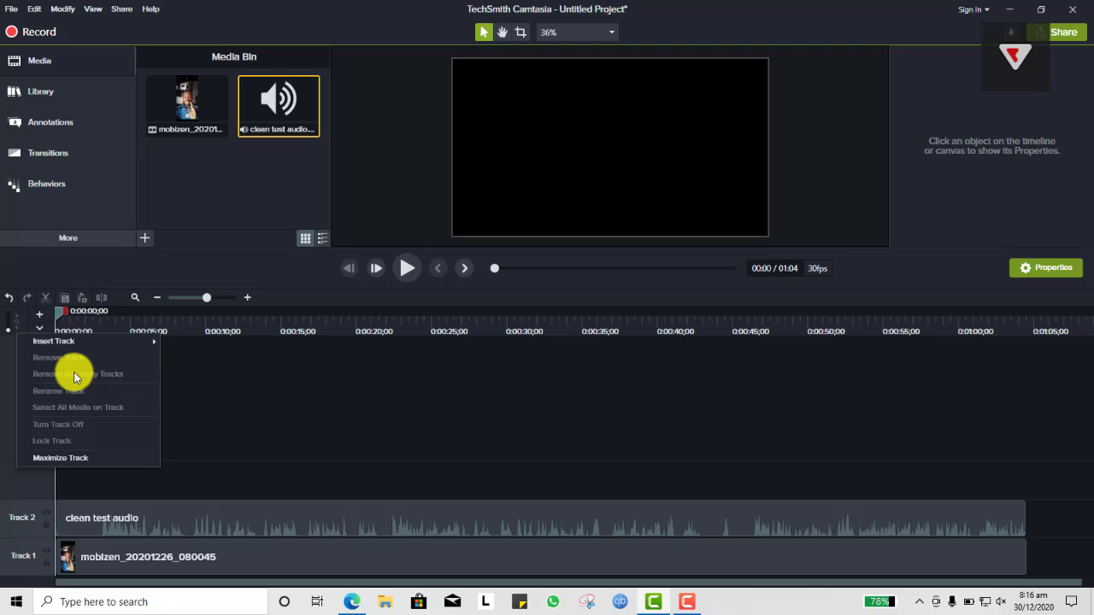
left_click(244, 398)
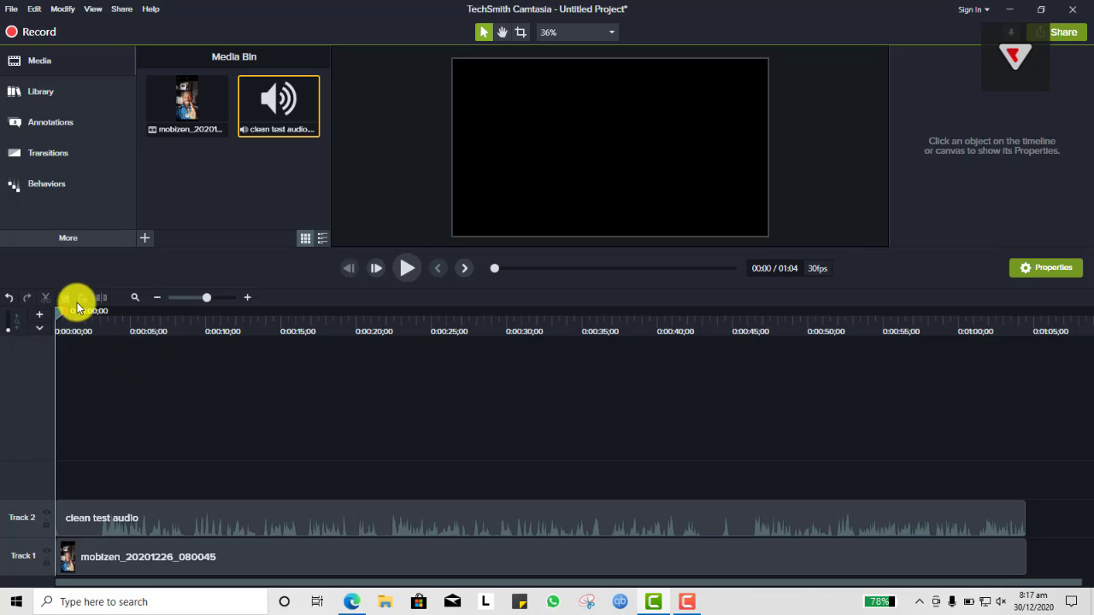
left_click_drag(60, 316, 267, 316)
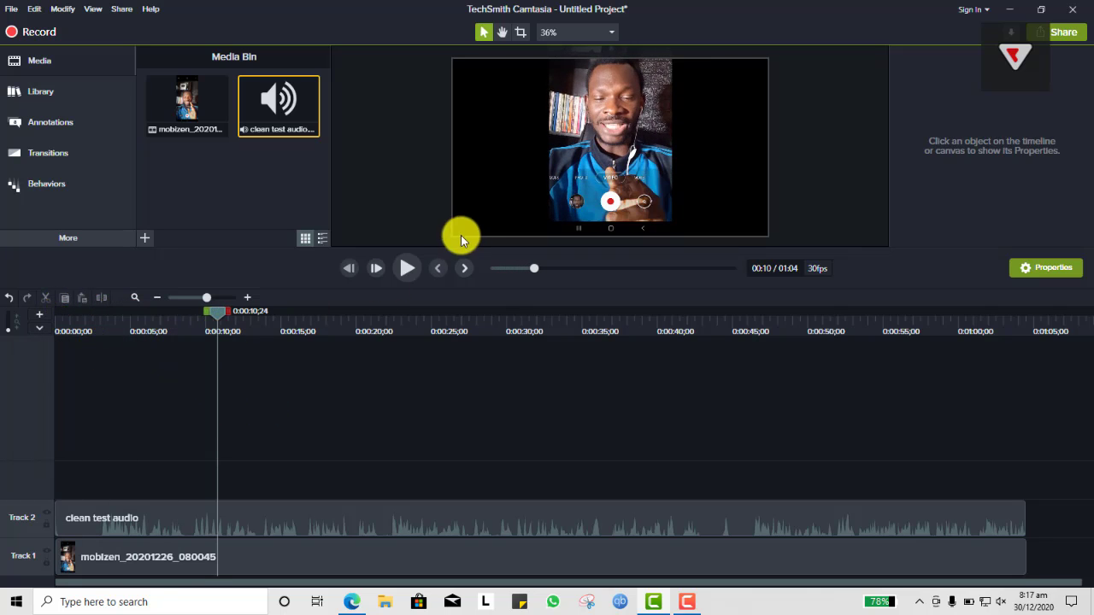
left_click_drag(359, 284, 291, 369)
left_click_drag(291, 414, 395, 470)
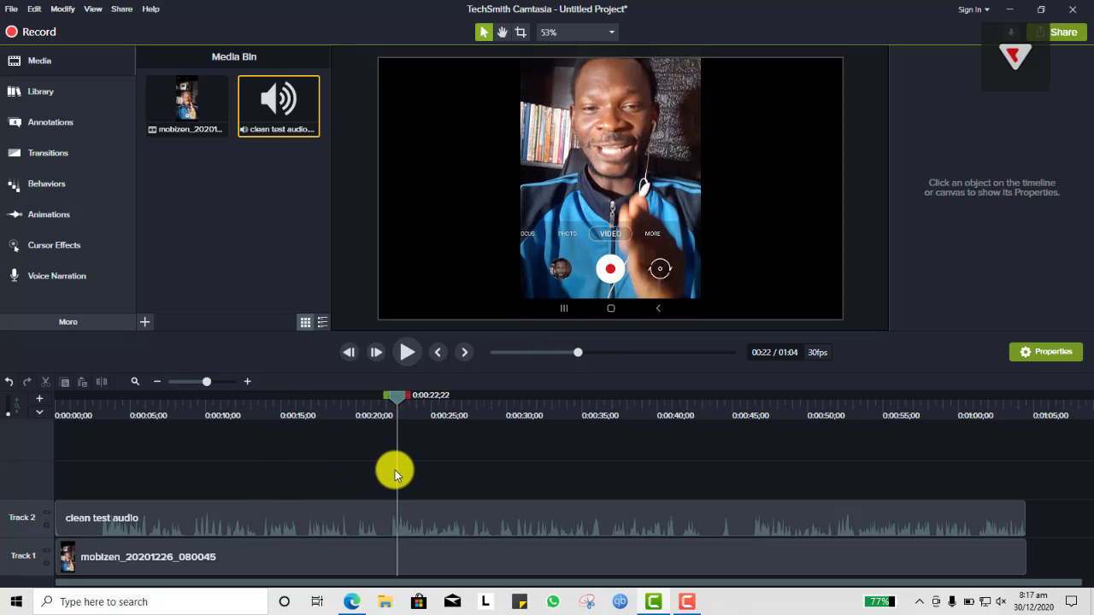
left_click_drag(389, 398, 920, 431)
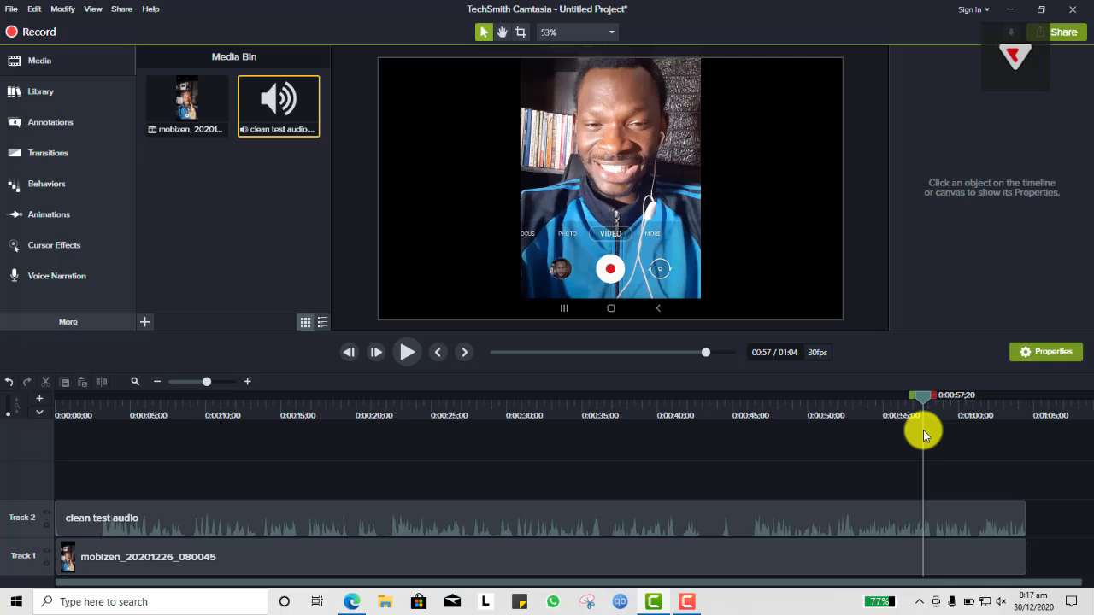